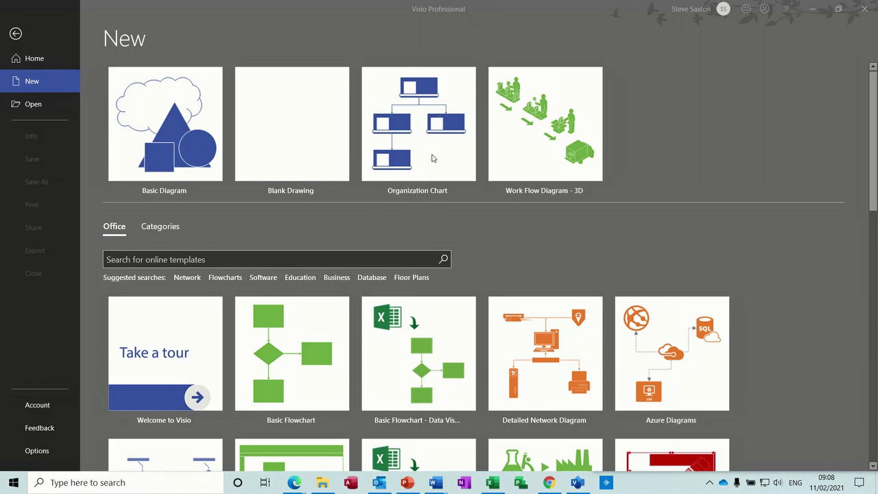
- Create a new drawing from the Corporate Organization Chart template
click(433, 158)
click(439, 166)
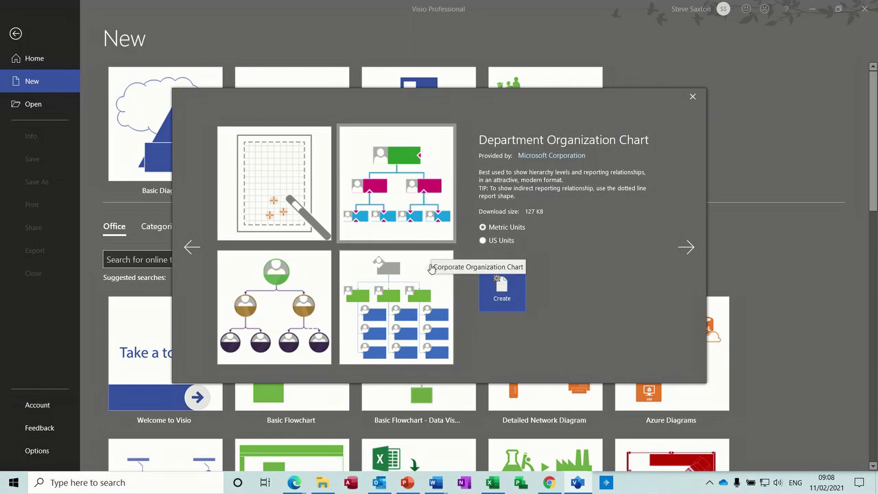
click(430, 271)
click(495, 299)
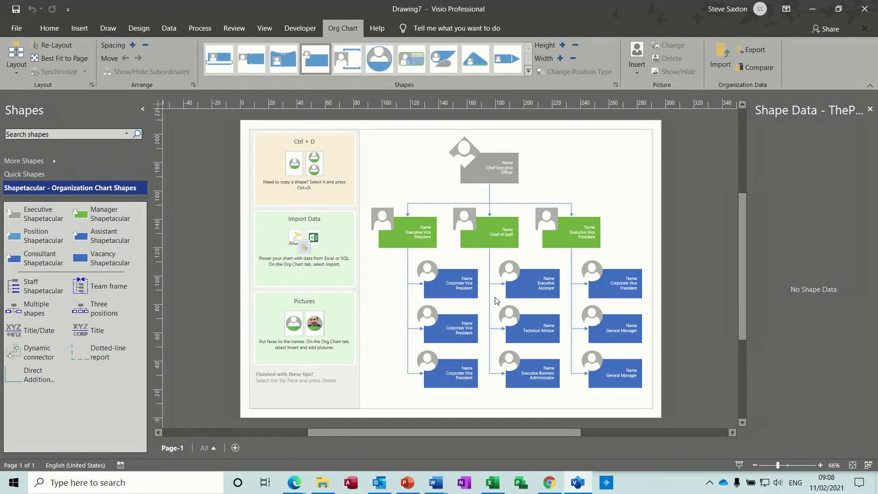
- Delete the tips pane and every sample org chart shape so the page is blank
click(354, 198)
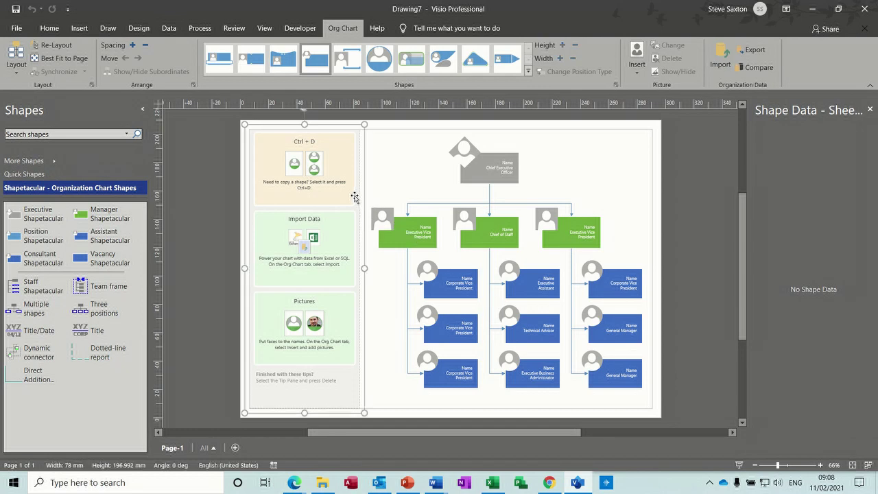
key(Delete)
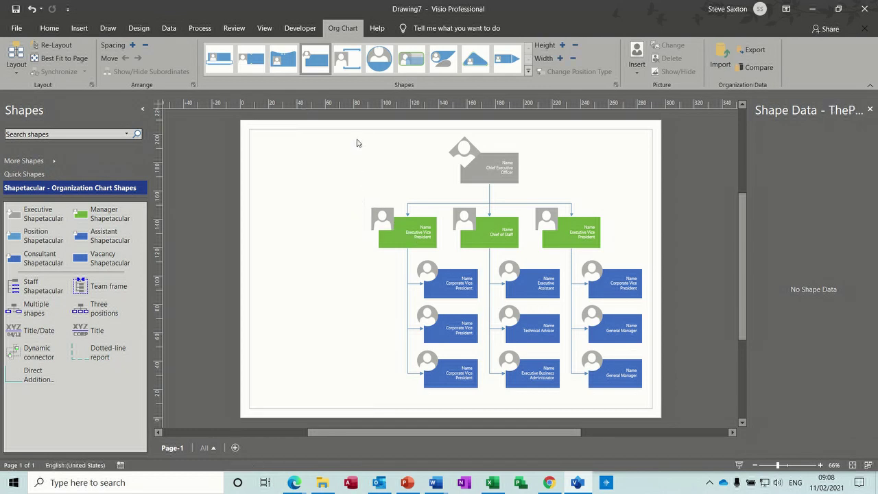
drag(356, 139, 543, 318)
drag(596, 354, 646, 396)
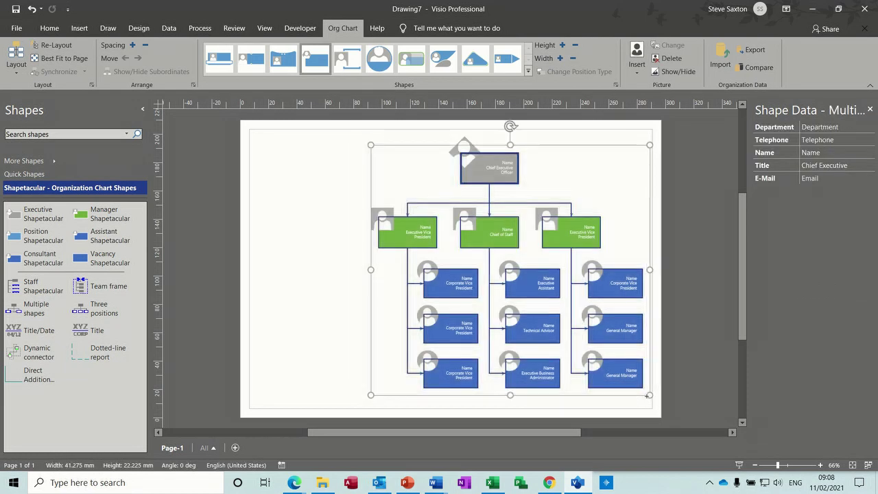
key(Delete)
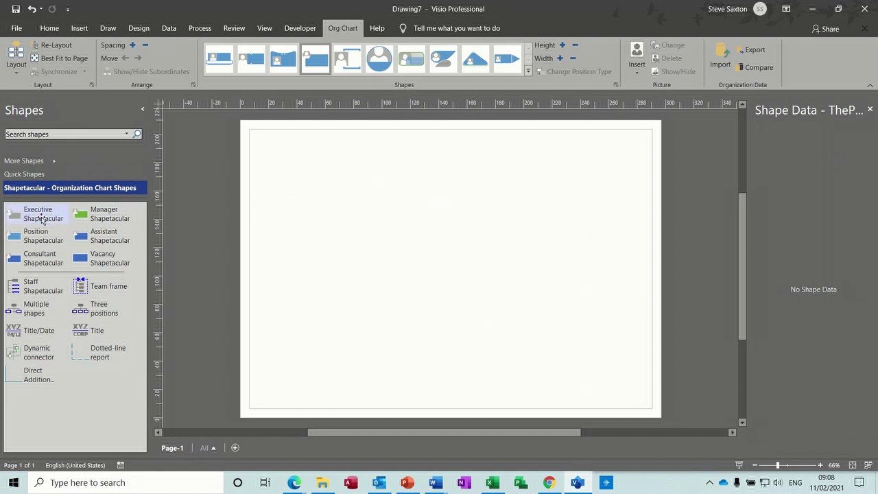
- Place a Manager Shapetacular shape near the page top and reopen the Shape Data window
drag(98, 220, 411, 175)
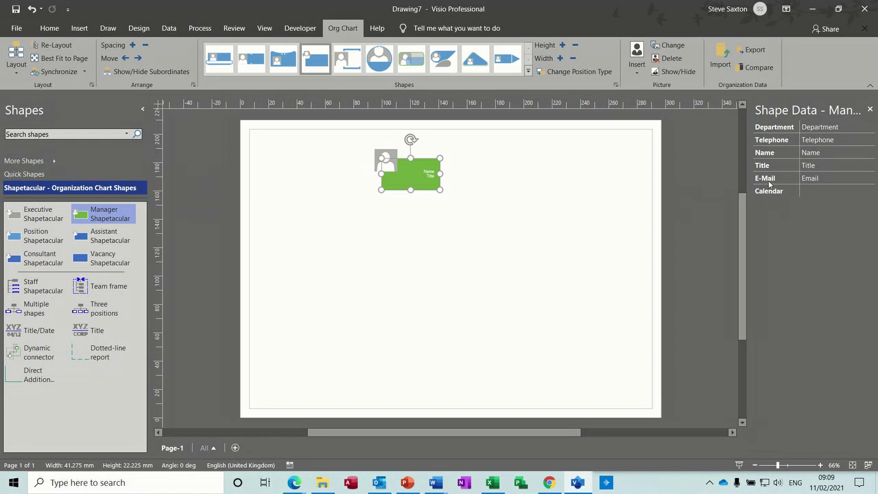
click(869, 109)
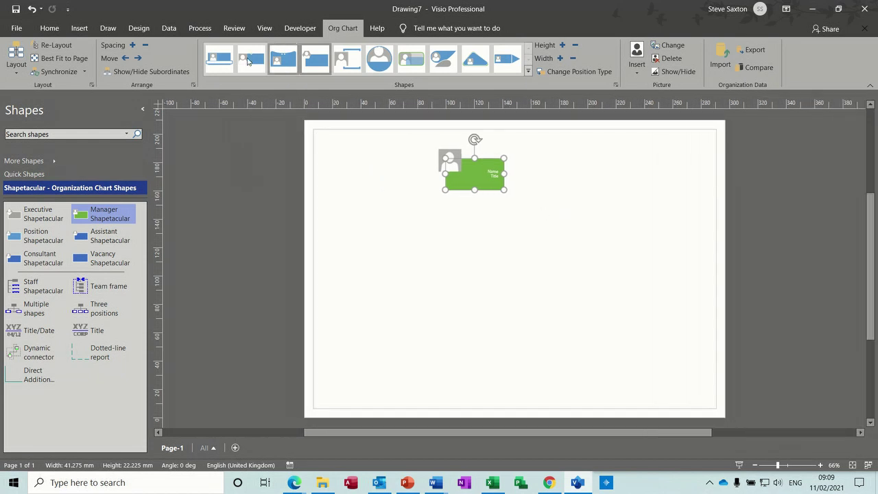
click(169, 30)
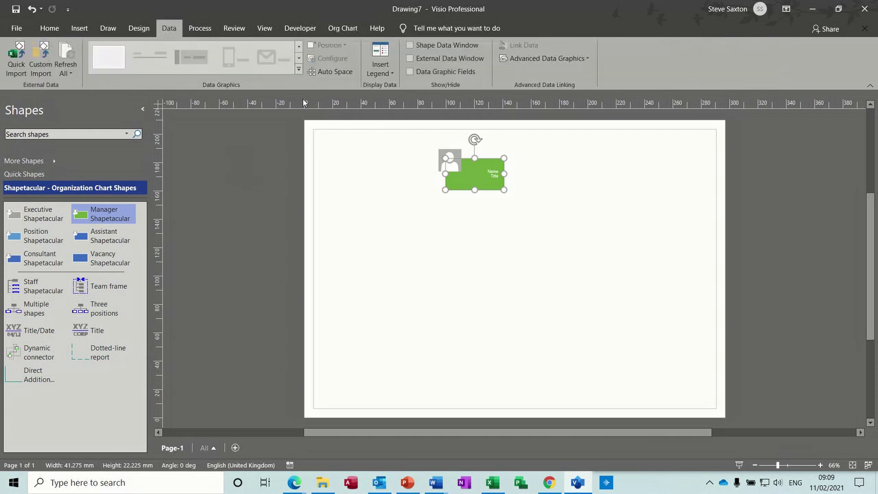
click(414, 47)
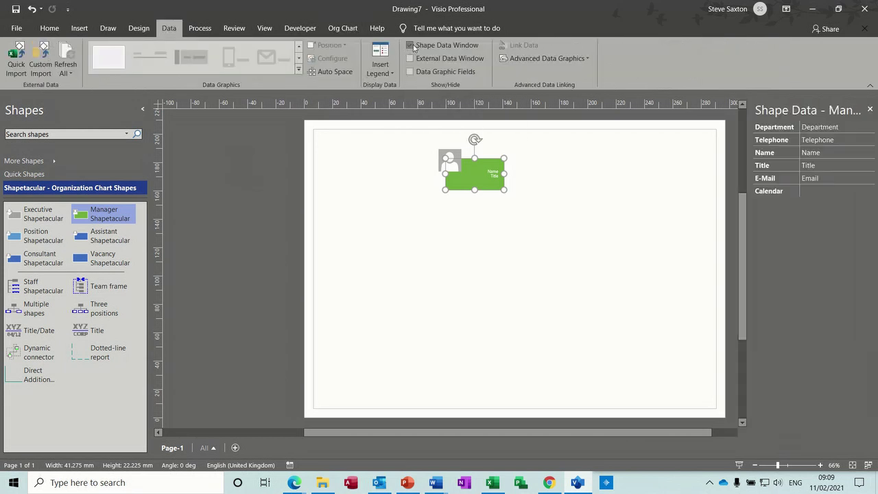
- Widen the Shape Data panel and bring up the Manager shape's Data shortcut menu
mouse_move(798, 99)
mouse_down()
mouse_move(706, 136)
mouse_move(857, 101)
mouse_up()
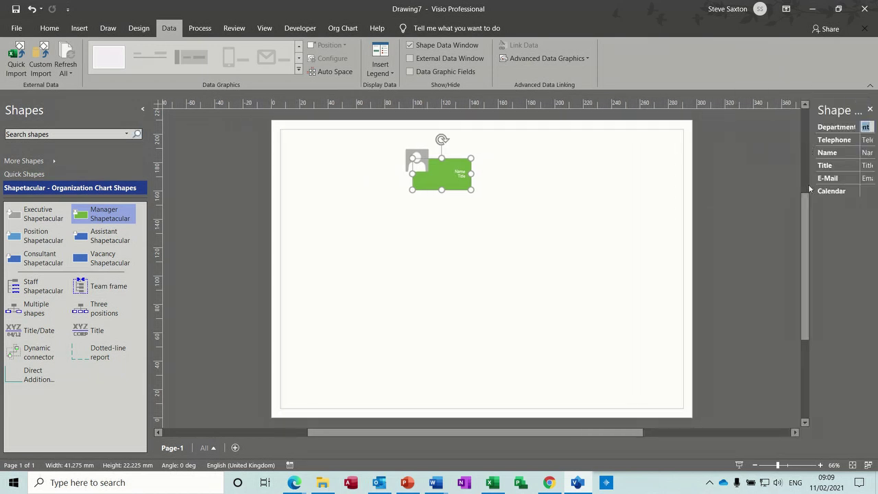
drag(811, 181, 717, 181)
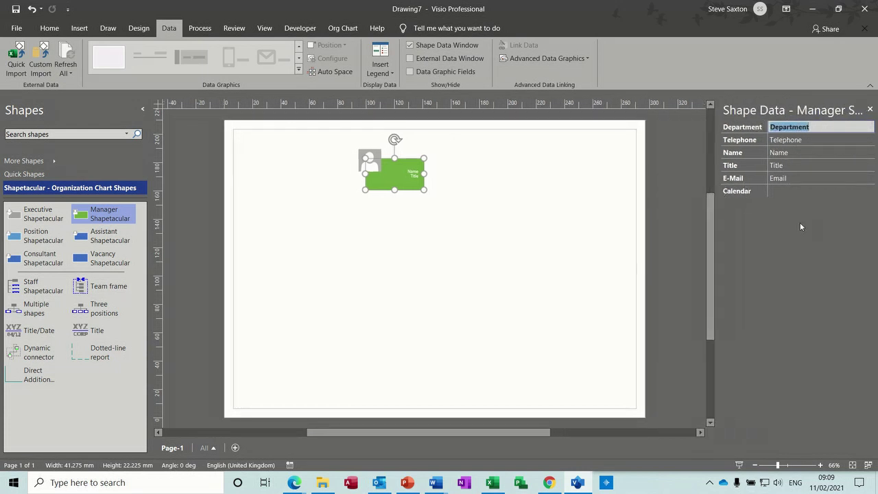
right_click(403, 184)
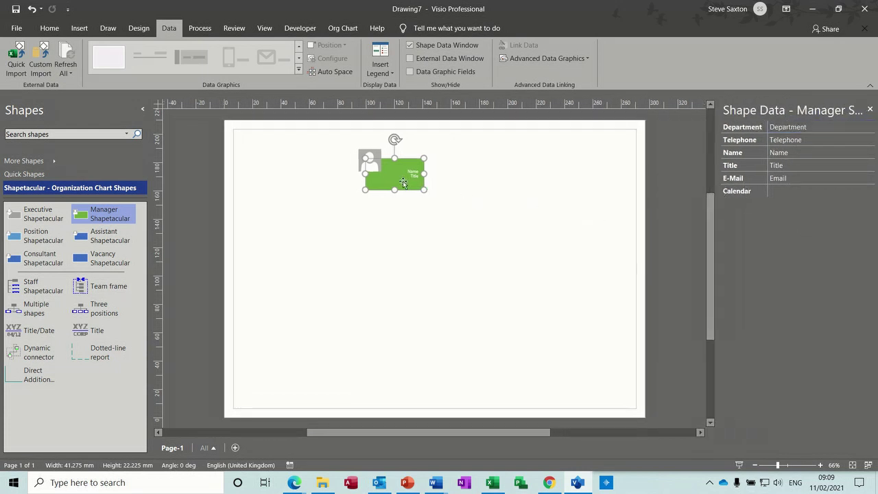
mouse_move(452, 374)
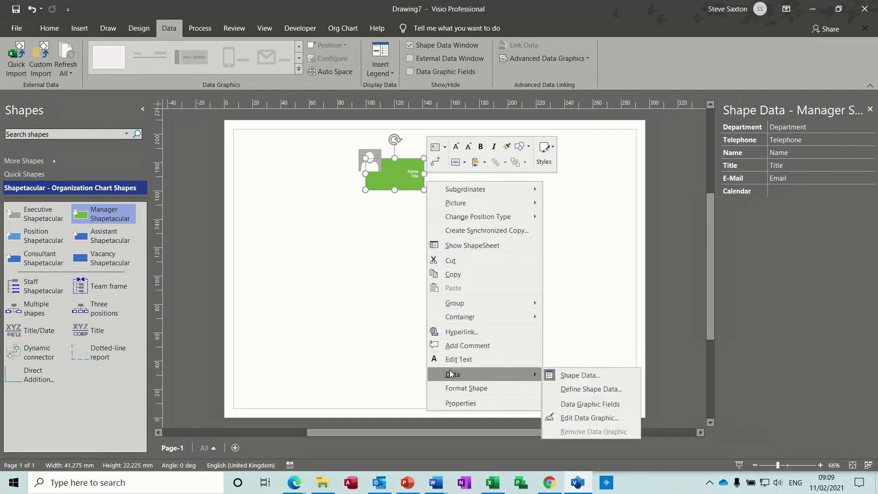
- Define a new shape data field labelled Salary with the Currency type
click(583, 389)
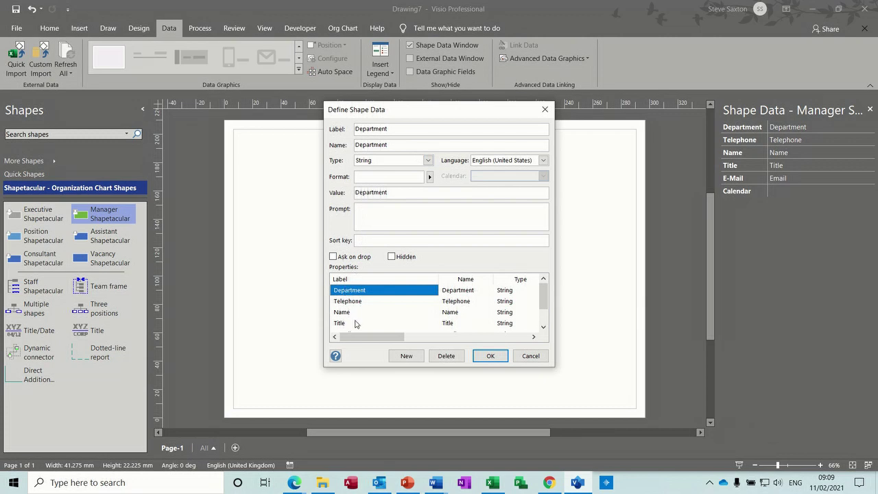
click(403, 358)
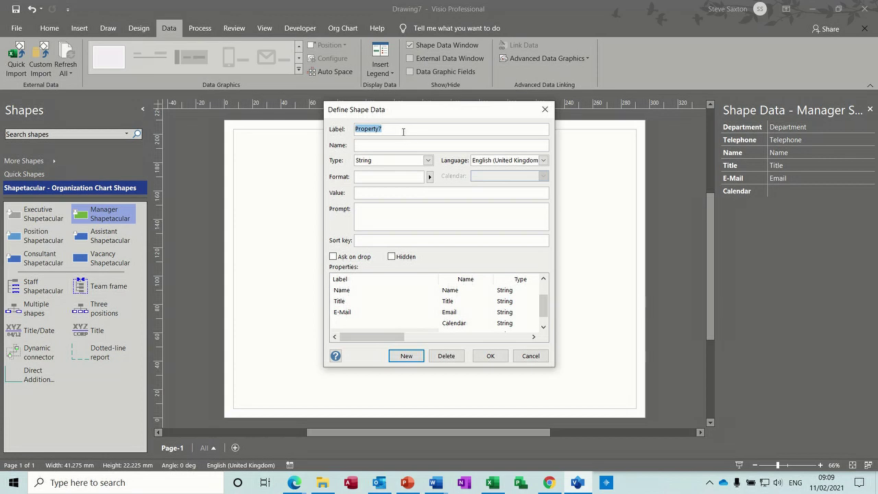
text(Salary)
click(427, 160)
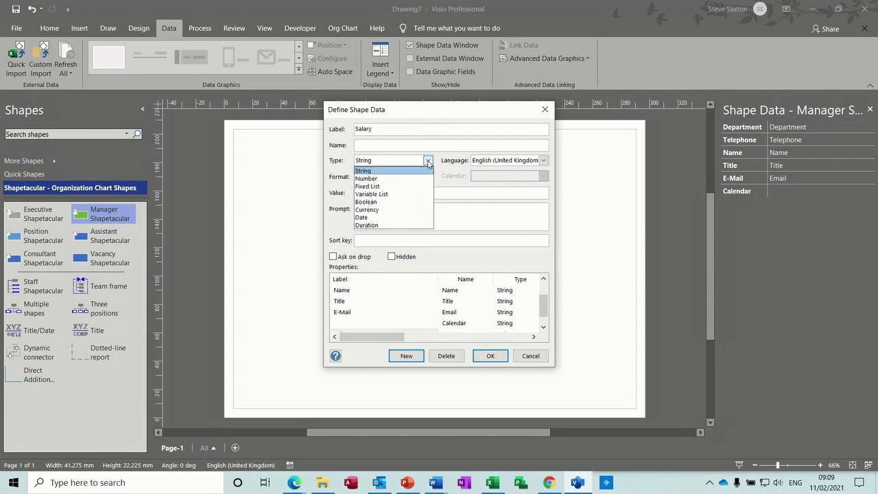
click(394, 209)
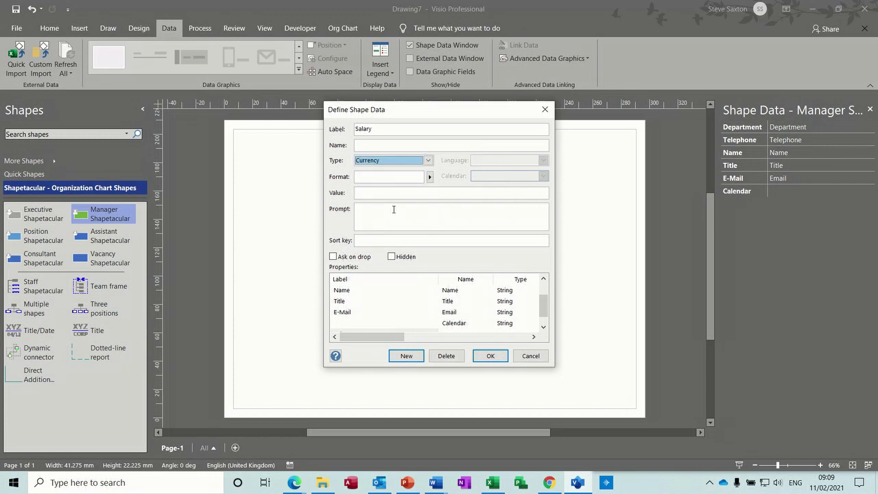
click(485, 358)
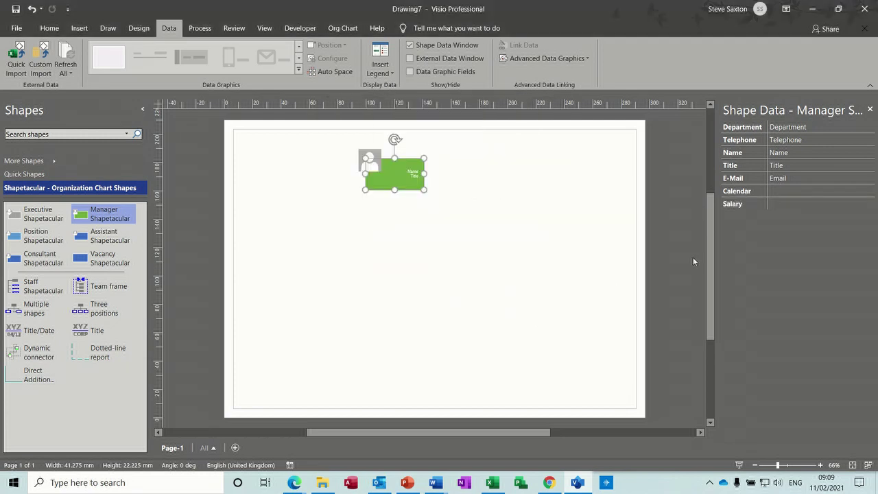
- Enter Department Sales, then the manager's telephone number and name
click(787, 128)
text(Sales)
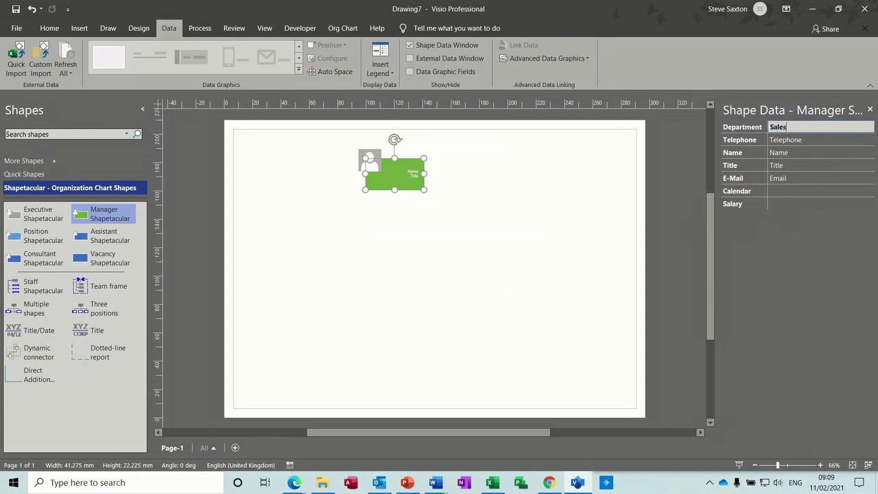
key(Tab)
text(3)
key(Tab)
text(saxton)
key(Tab)
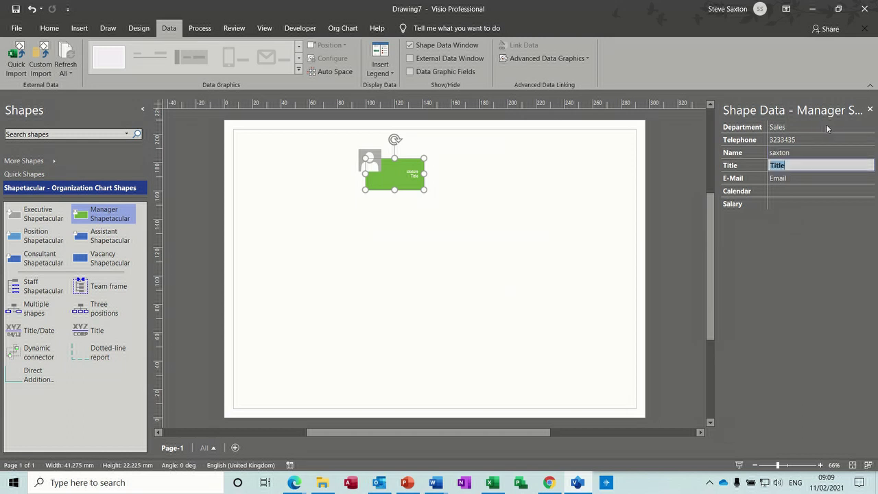
- Enter Title Mr, the manager's e-mail address, and Salary £50,000.00
text(Mr)
key(Tab)
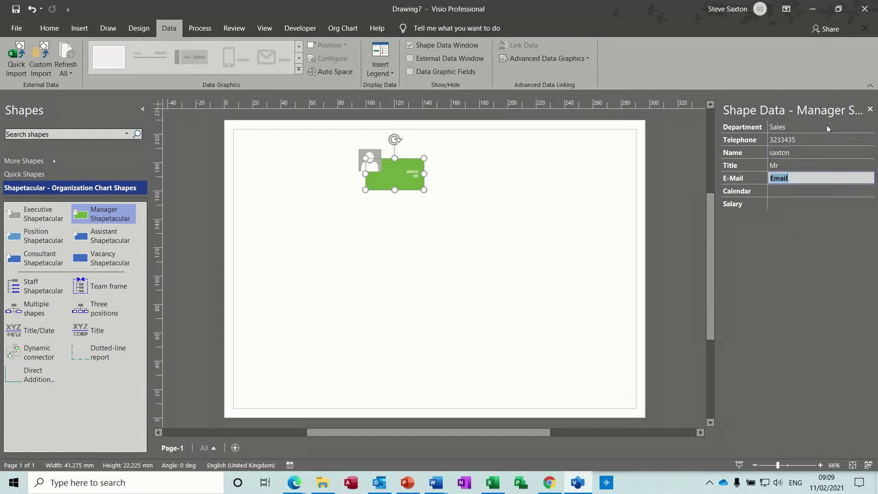
key(Tab)
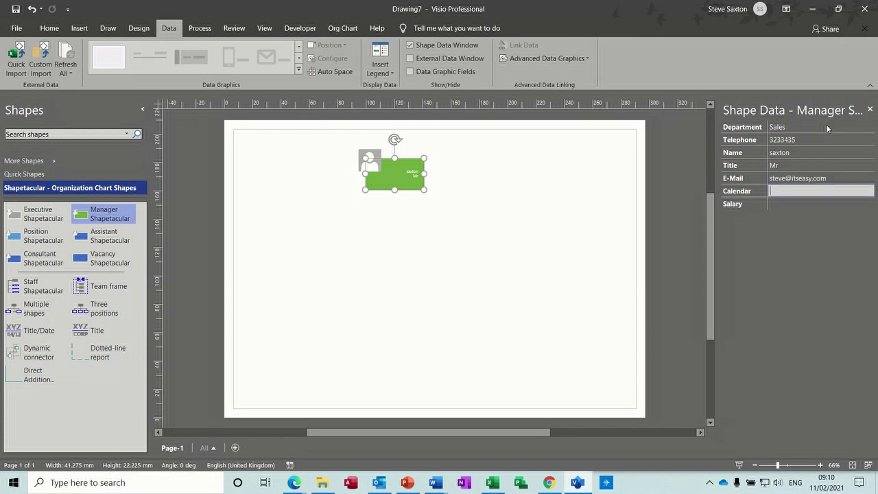
key(Tab)
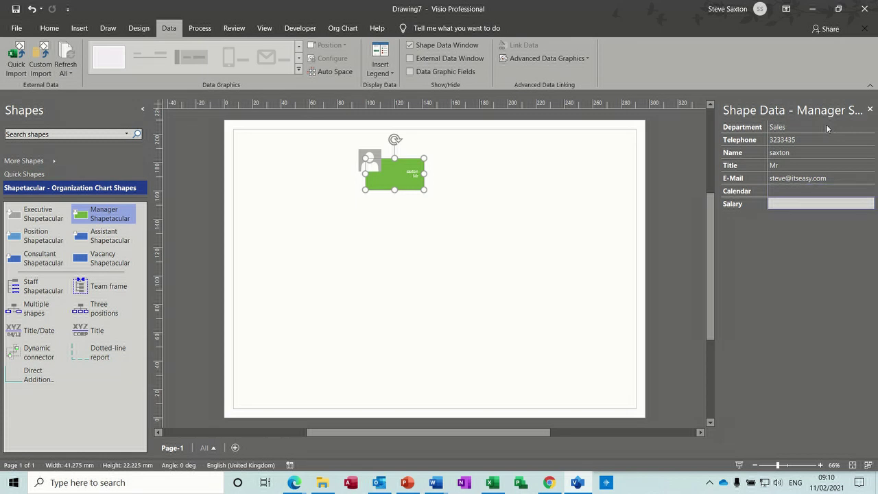
text(50000)
click(796, 190)
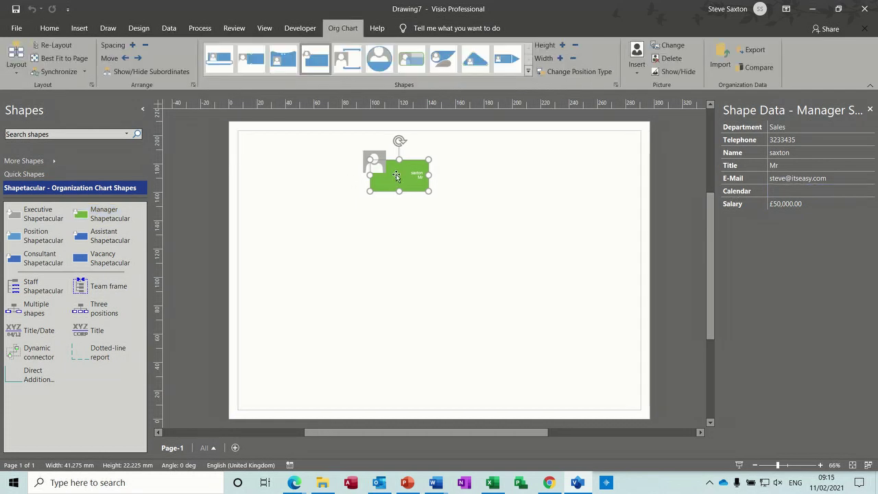
- Nudge the first Manager shape, then place a second Manager Shapetacular beside it
mouse_move(397, 177)
mouse_down()
mouse_move(471, 177)
mouse_move(387, 171)
mouse_move(411, 172)
mouse_up()
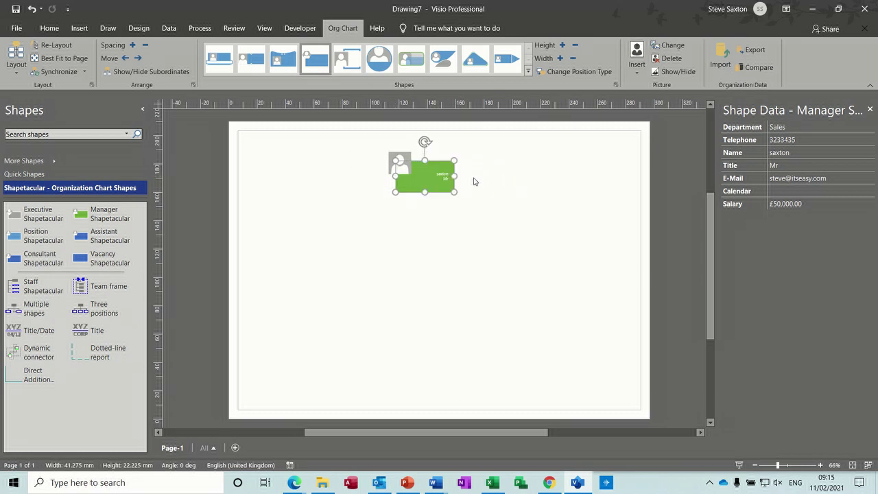
drag(435, 176, 393, 169)
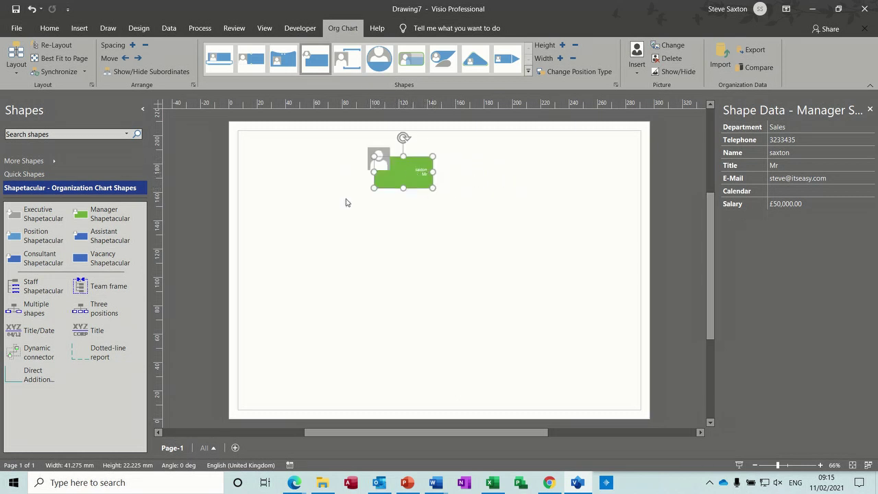
drag(102, 214, 520, 178)
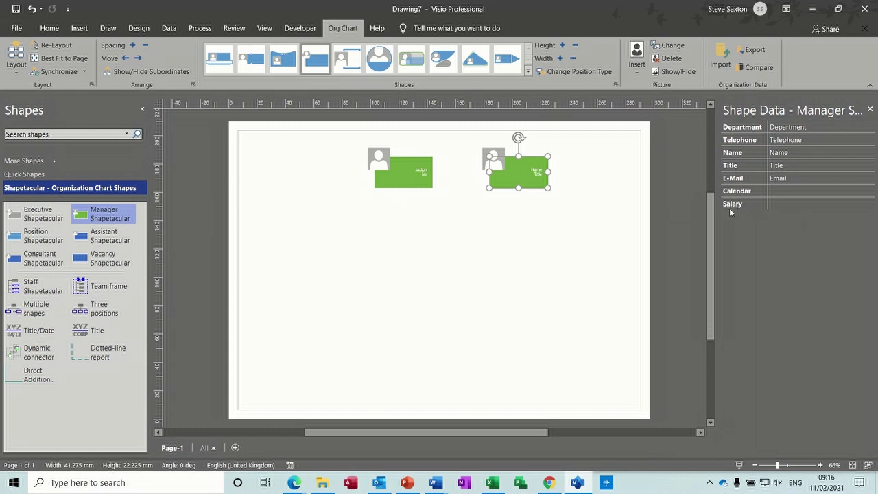
mouse_move(516, 179)
mouse_down()
mouse_move(489, 177)
mouse_move(504, 177)
mouse_up()
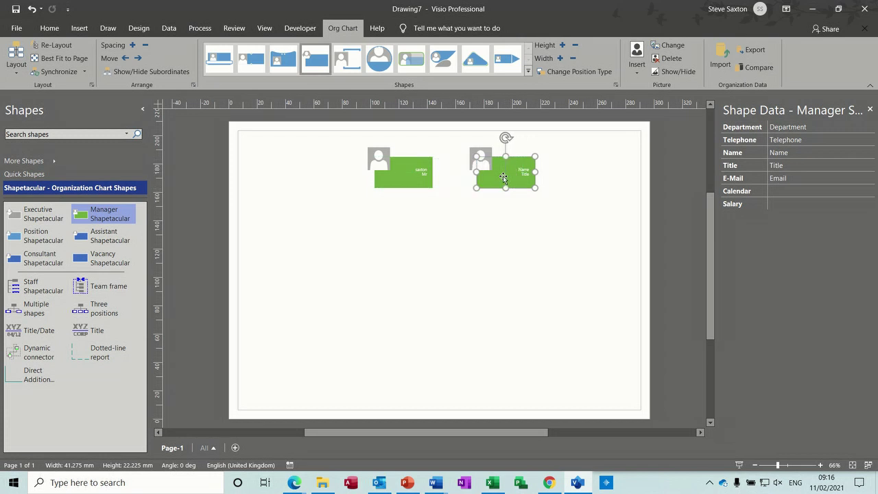
mouse_move(110, 235)
mouse_down()
mouse_move(257, 249)
mouse_move(373, 238)
mouse_move(111, 236)
mouse_up()
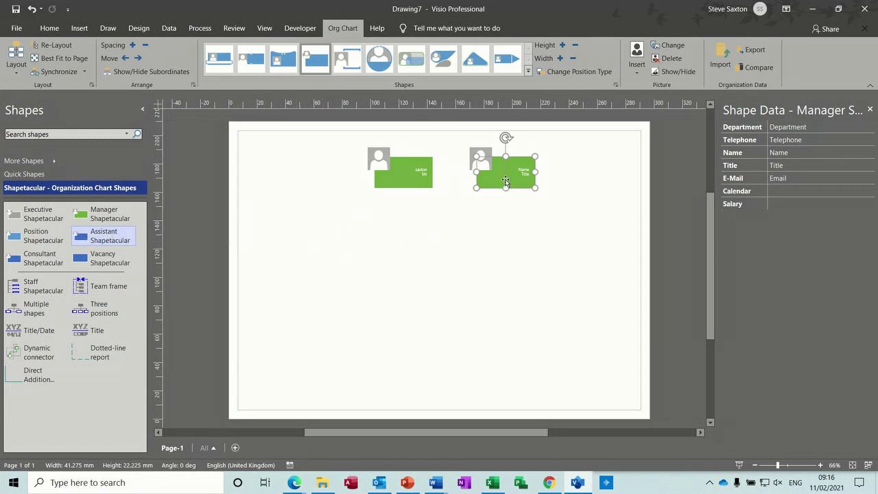
drag(506, 179, 514, 180)
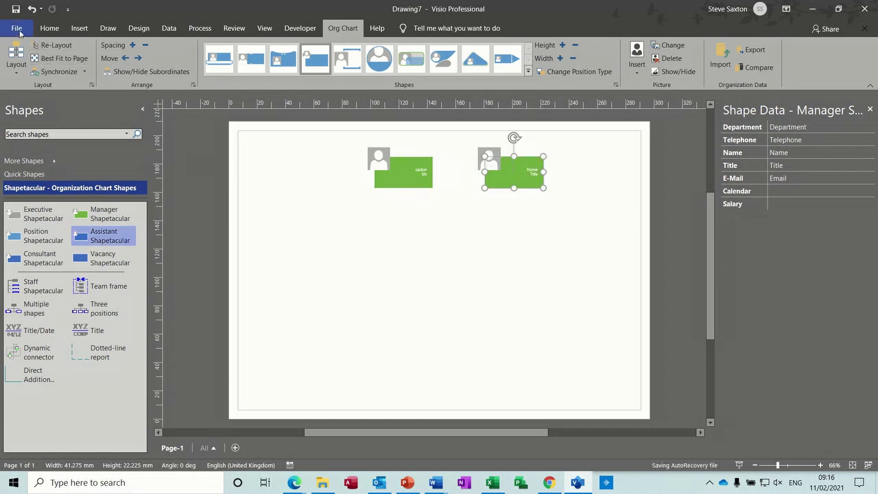
- Start a blank Organization Chart drawing without the wizard and place a Manager Belt shape
click(16, 28)
click(32, 81)
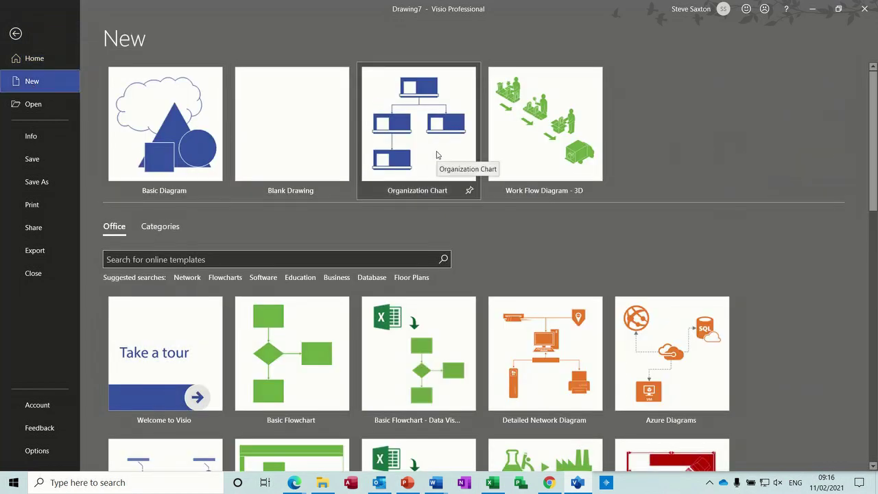
double_click(437, 155)
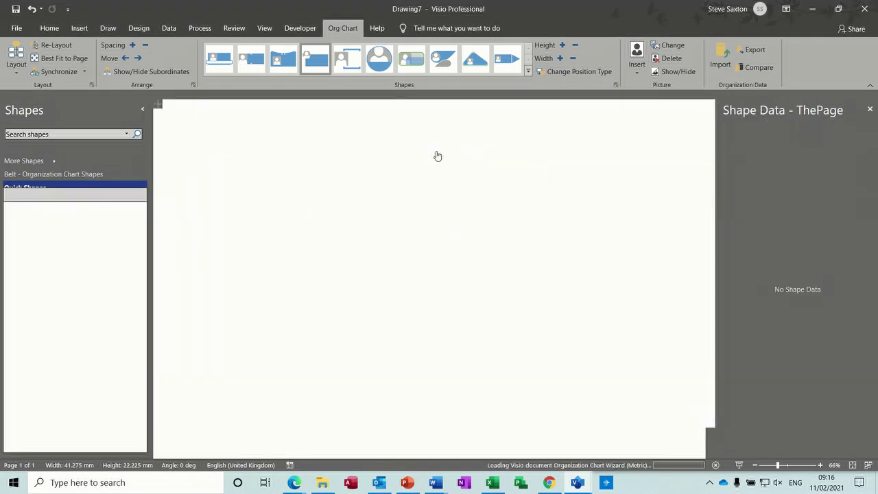
click(429, 337)
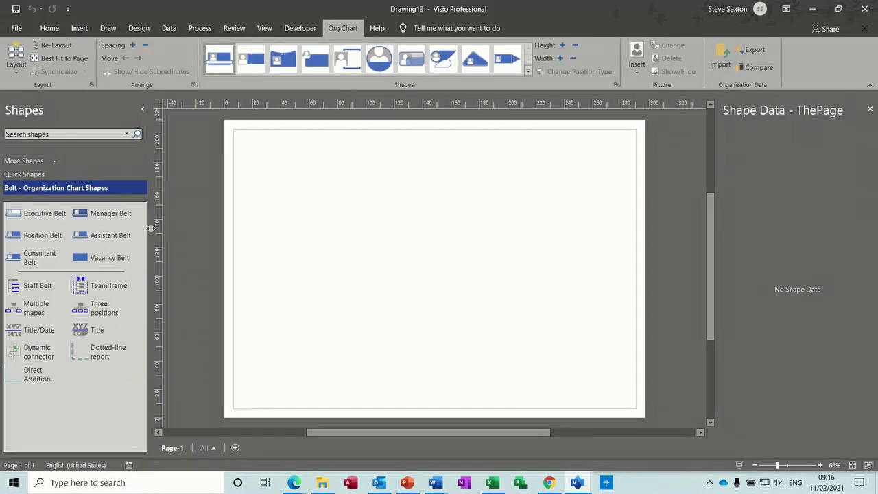
drag(110, 215, 421, 168)
- Add an empty shape data field labelled Test to the Manager Belt shape
right_click(430, 167)
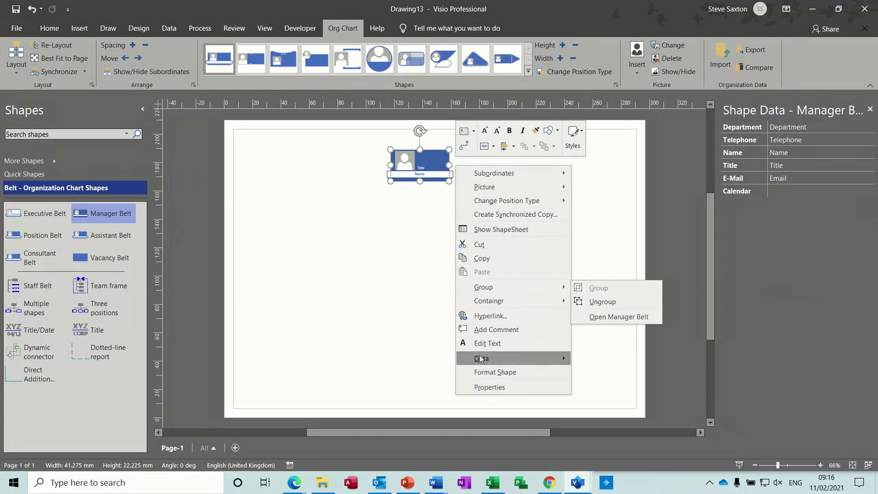
mouse_move(483, 358)
click(595, 373)
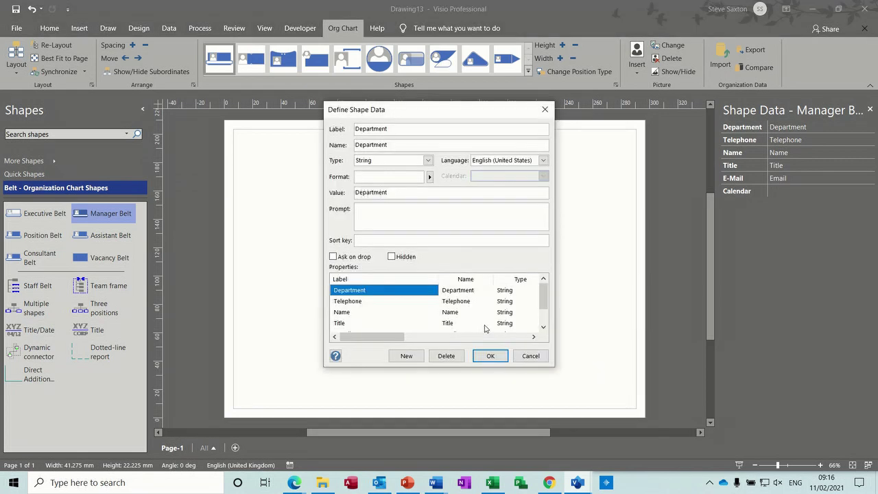
click(408, 354)
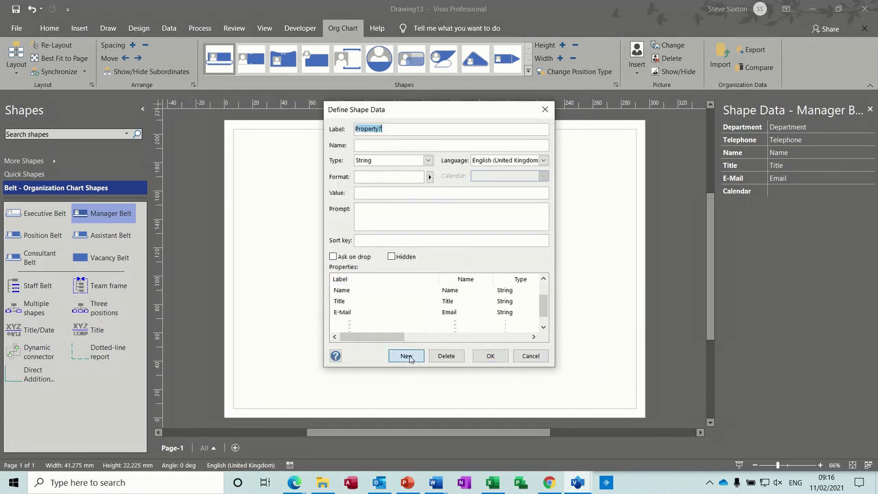
text(Test)
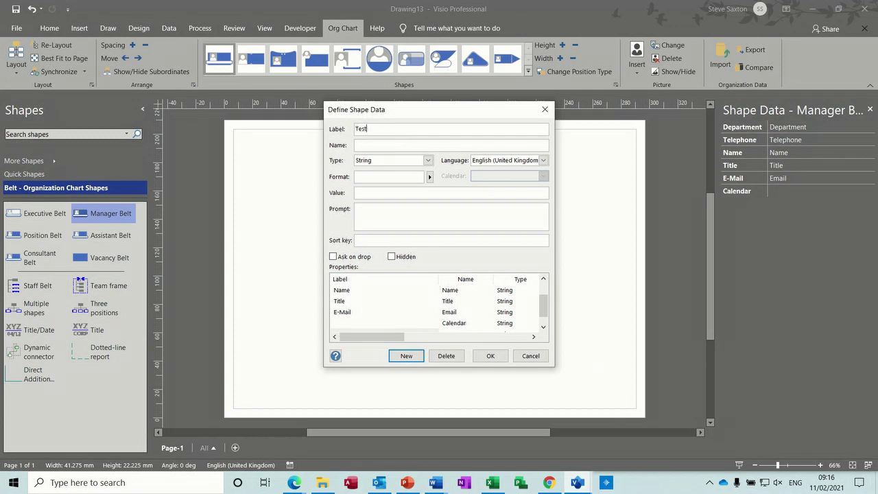
click(491, 355)
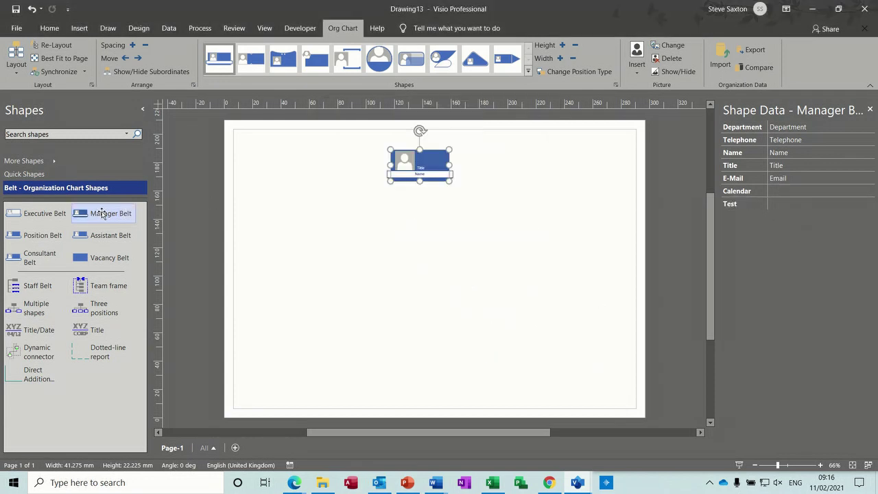
- Add a second Manager Belt shape and shift both shapes left, side by side
drag(102, 214, 542, 167)
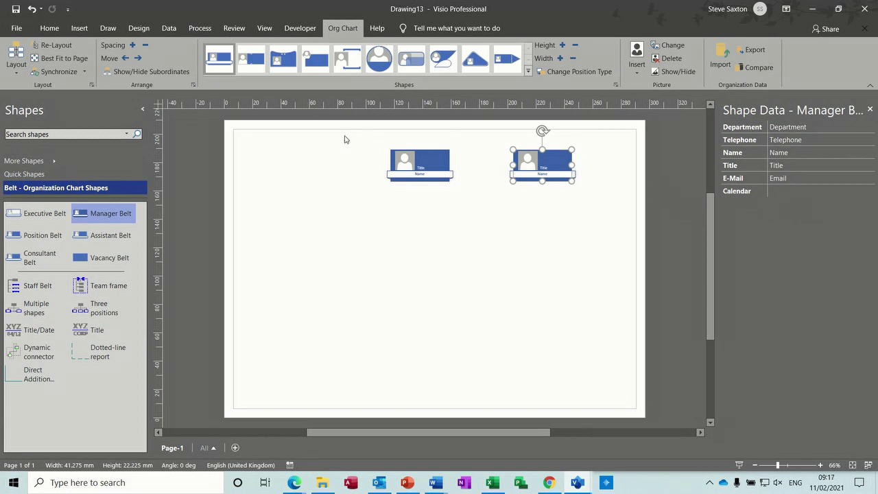
drag(412, 168, 292, 159)
drag(526, 165, 423, 170)
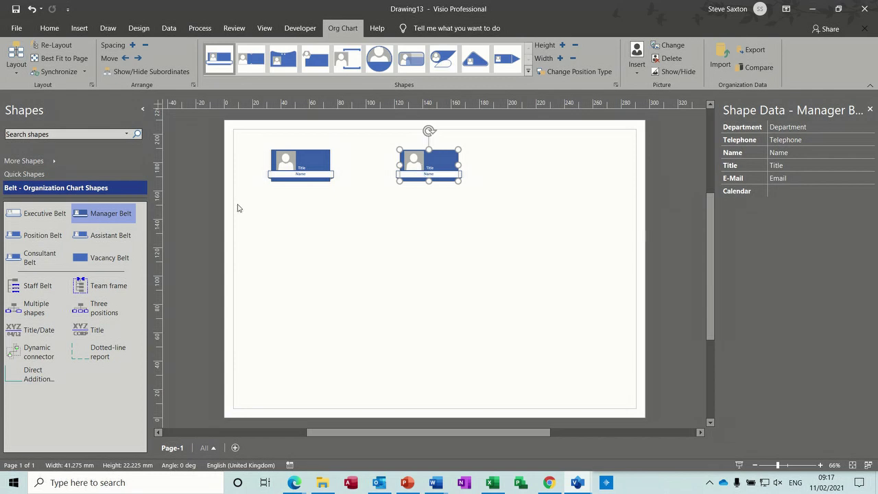
click(53, 160)
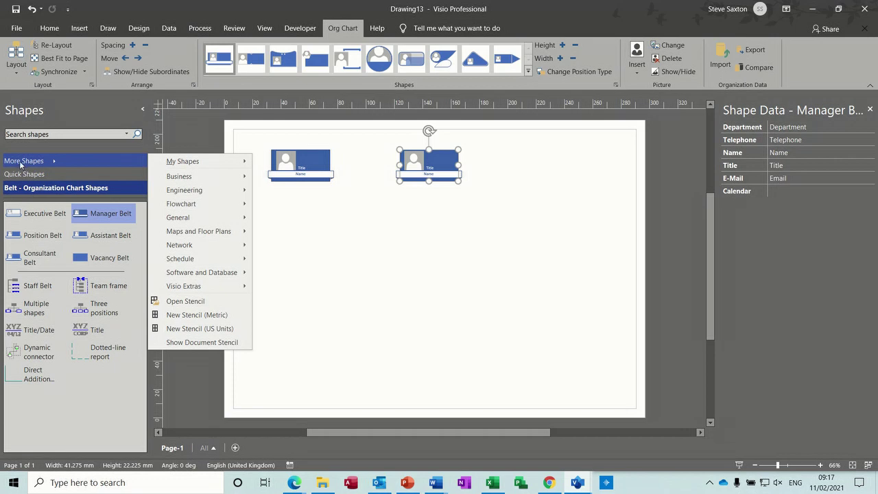
- Show the Document Stencil and bring up the Manager Belt master's shortcut menu
click(204, 343)
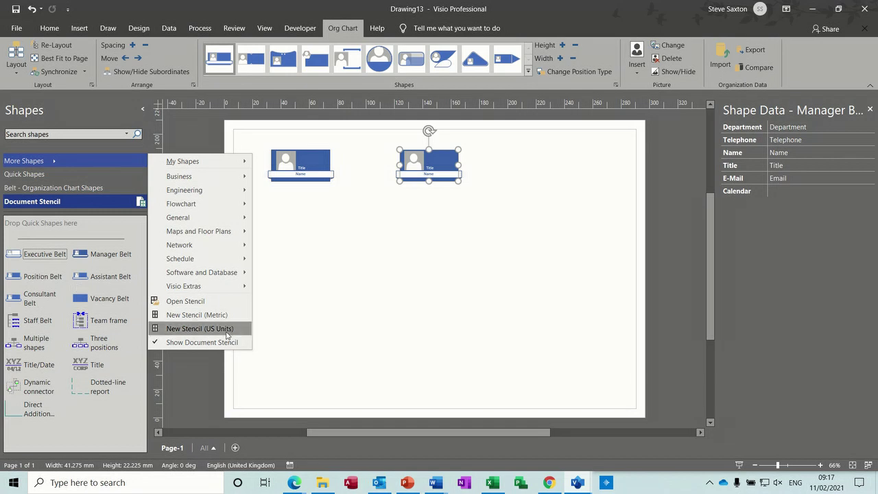
click(276, 370)
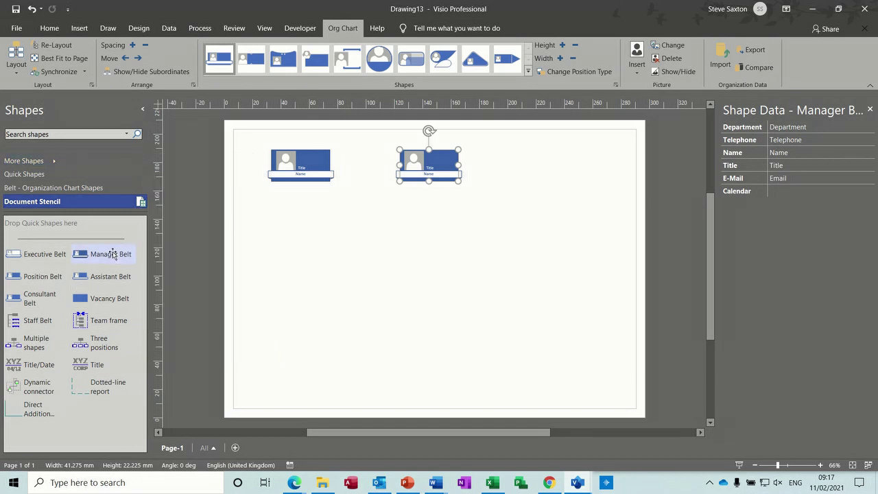
right_click(99, 255)
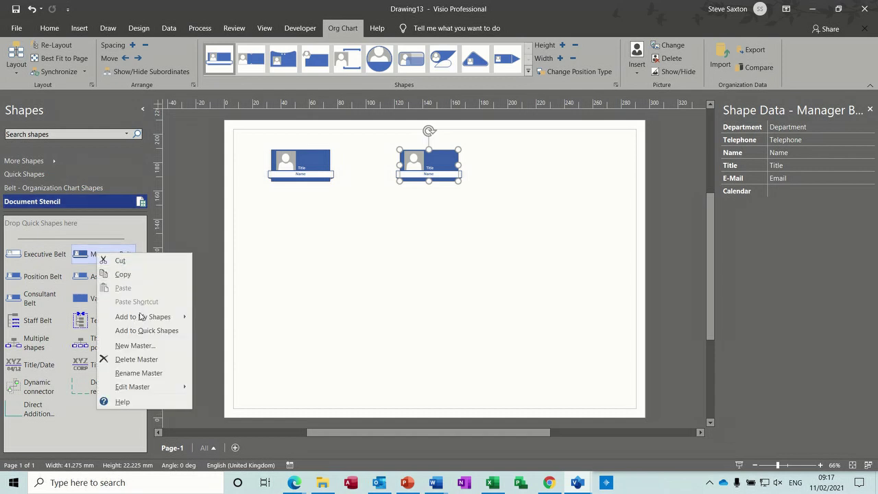
mouse_move(133, 390)
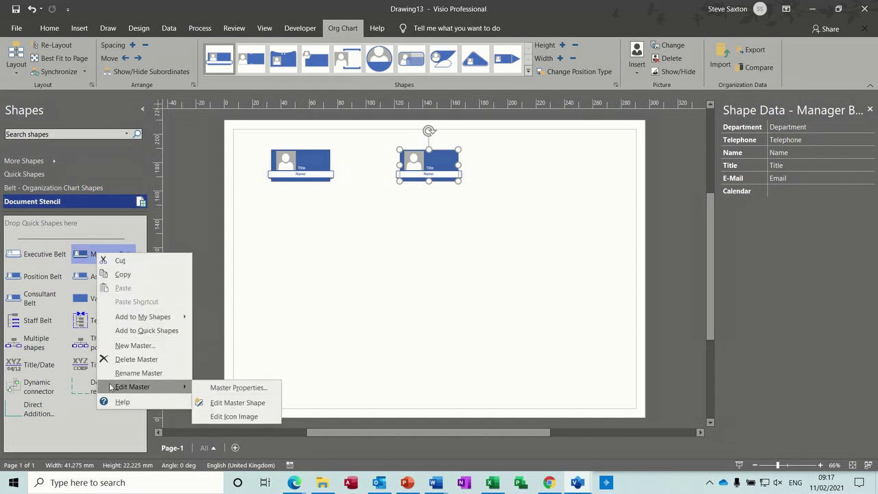
- In the Manager Belt master, define a new shape data field labelled Salary with type Currency
click(237, 403)
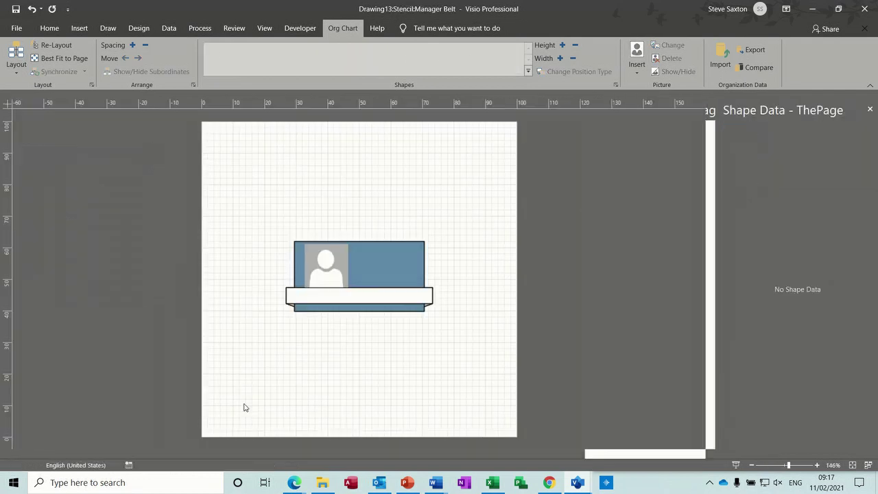
right_click(373, 257)
mouse_move(460, 221)
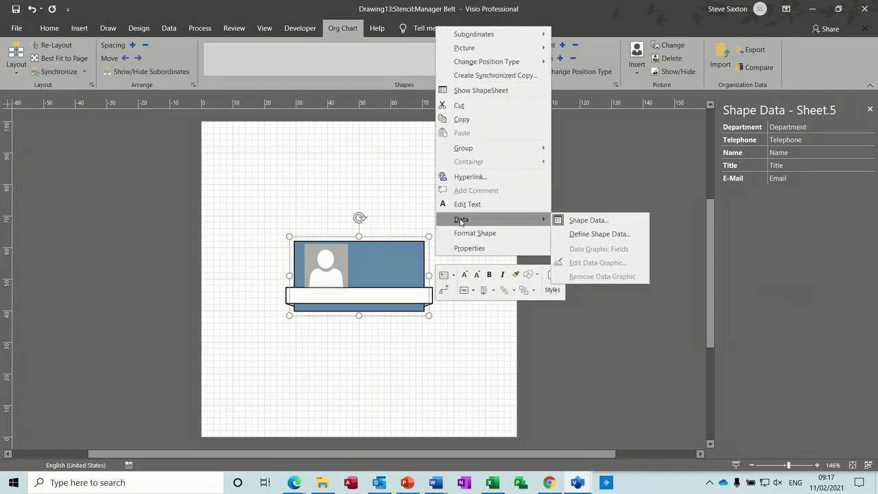
click(572, 234)
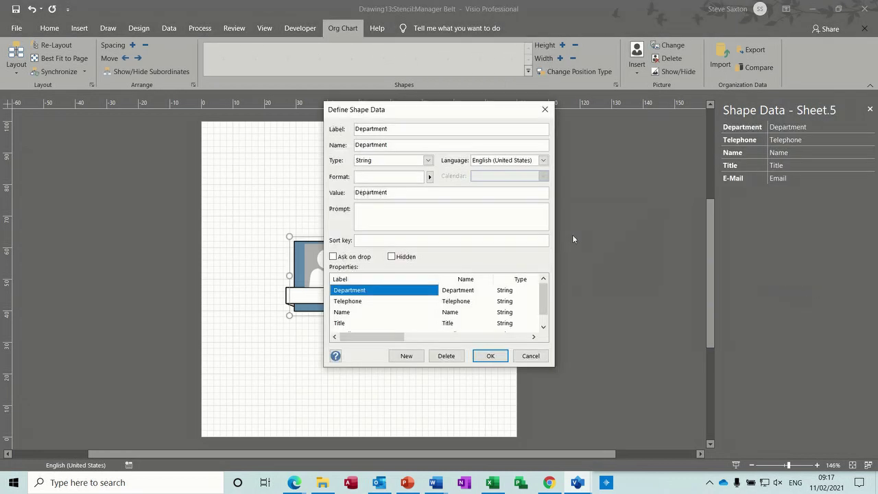
click(406, 356)
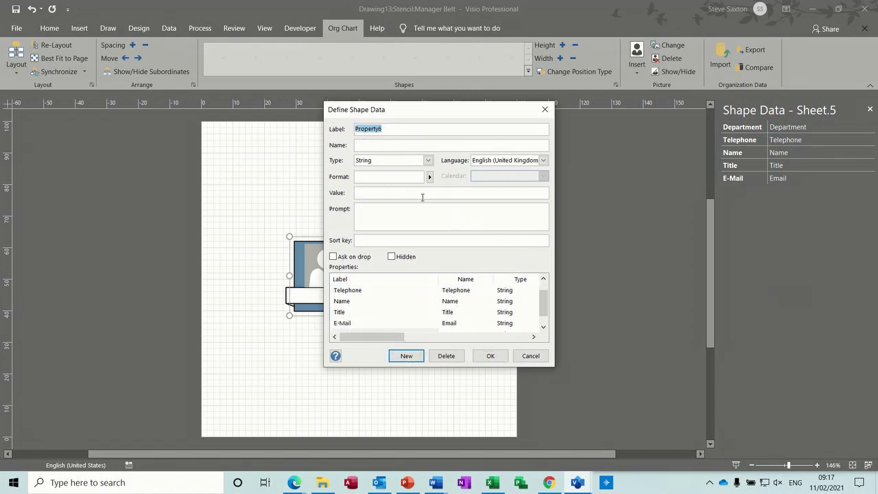
text(Salary)
click(428, 161)
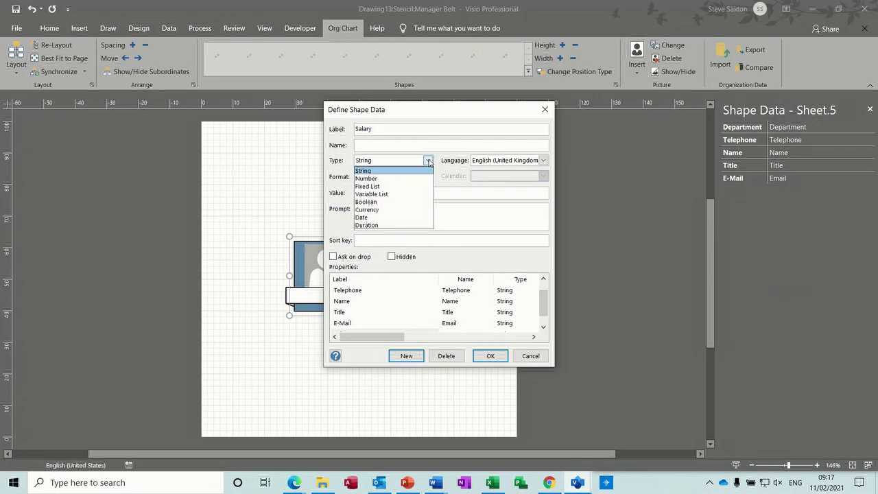
click(393, 209)
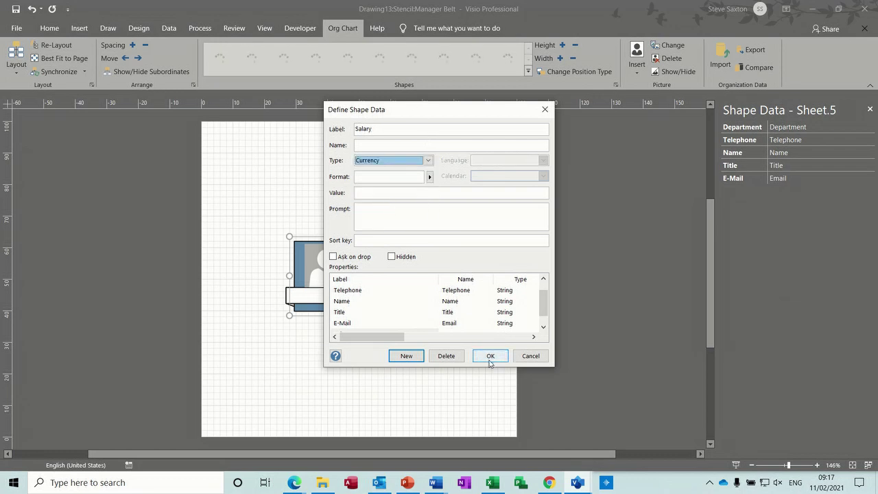
click(486, 358)
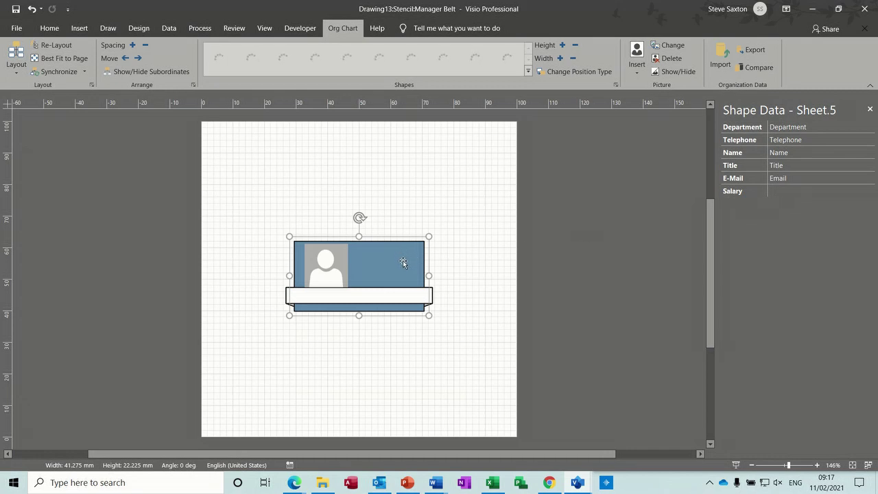
- Fill the Manager Belt master shape with red
click(53, 30)
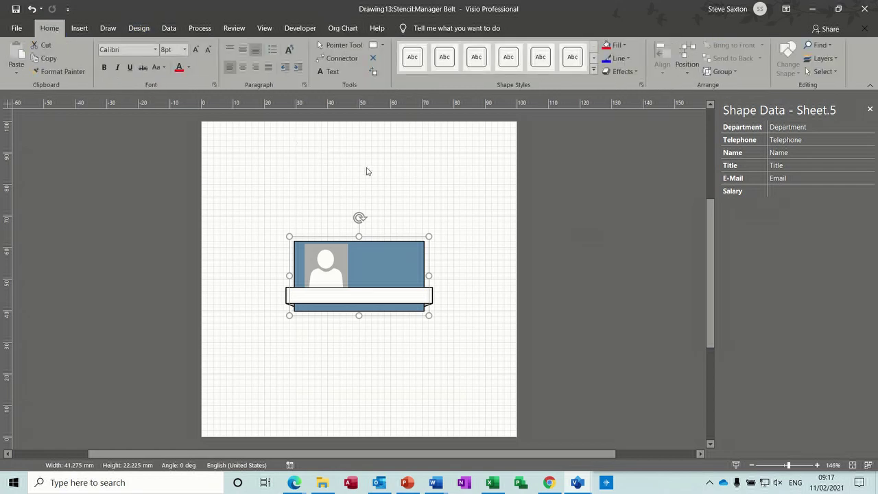
click(615, 49)
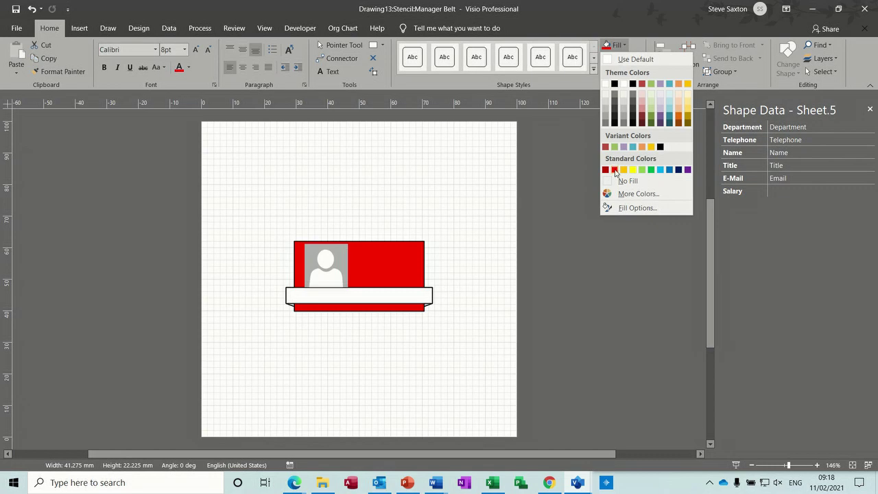
click(615, 170)
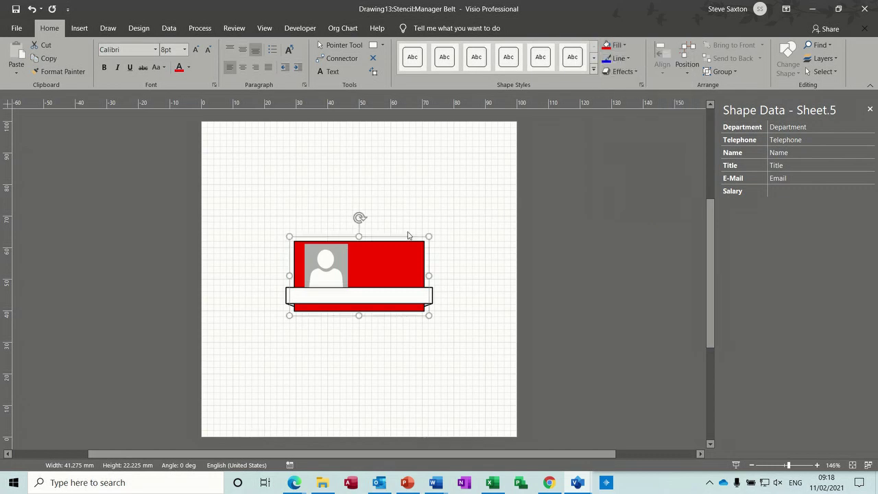
- Close the master editor and update Manager Belt and all its instances
click(436, 178)
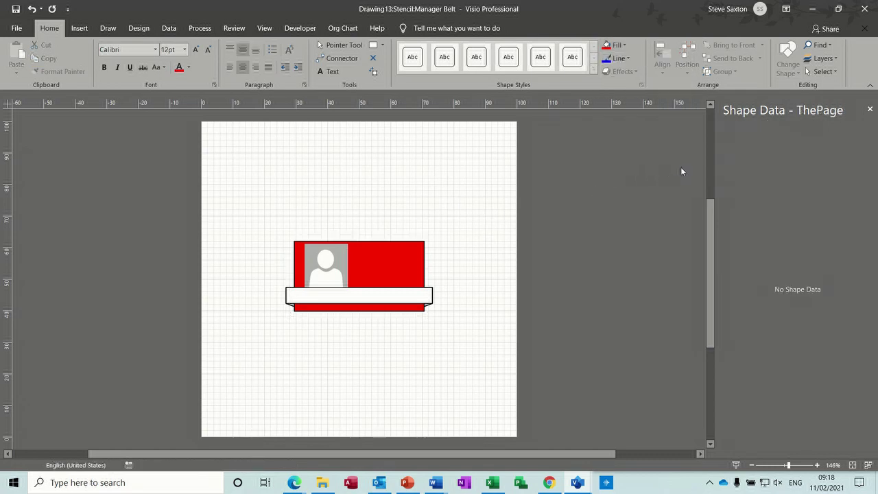
click(865, 29)
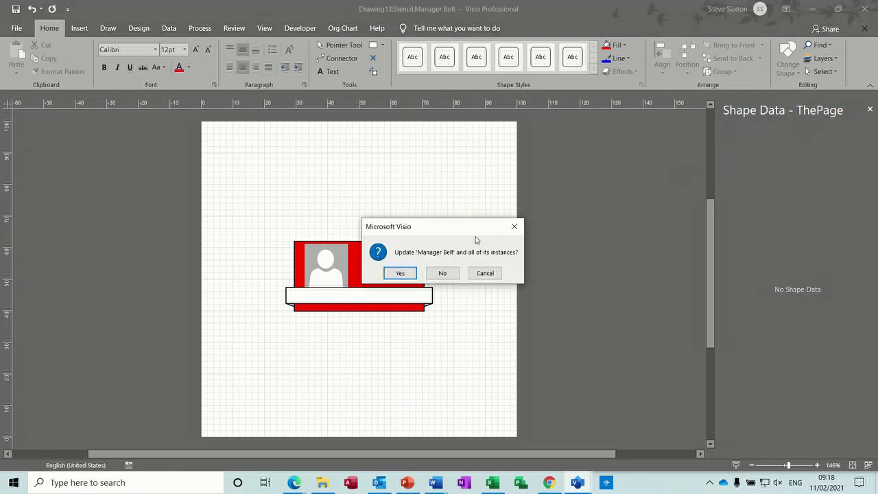
click(403, 274)
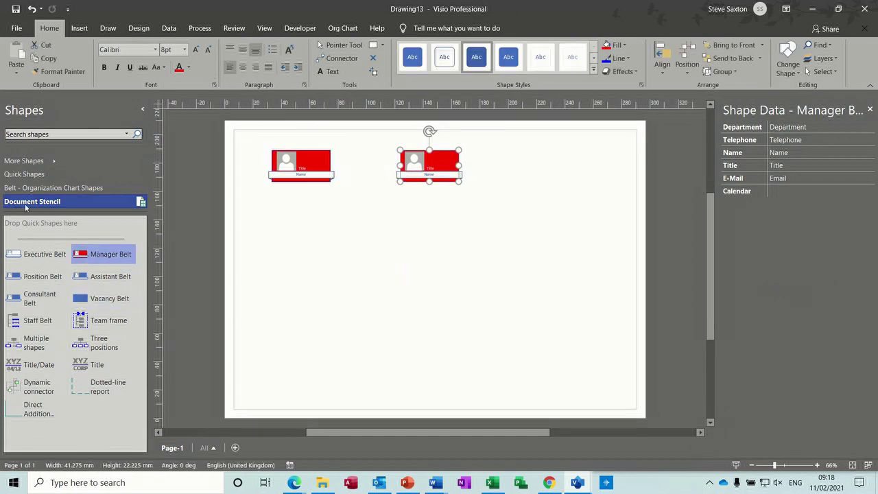
- Drag a third Manager Belt shape onto the page and readjust the top-right belt shape
drag(89, 259, 368, 230)
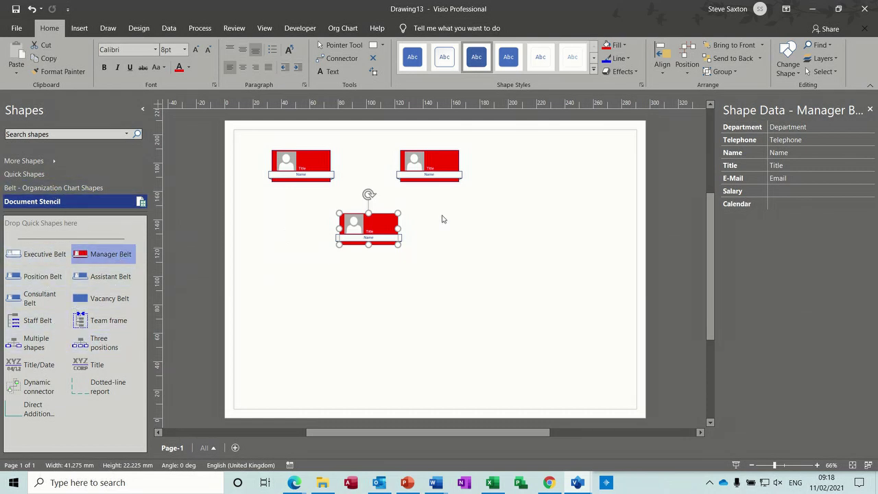
drag(412, 177, 446, 177)
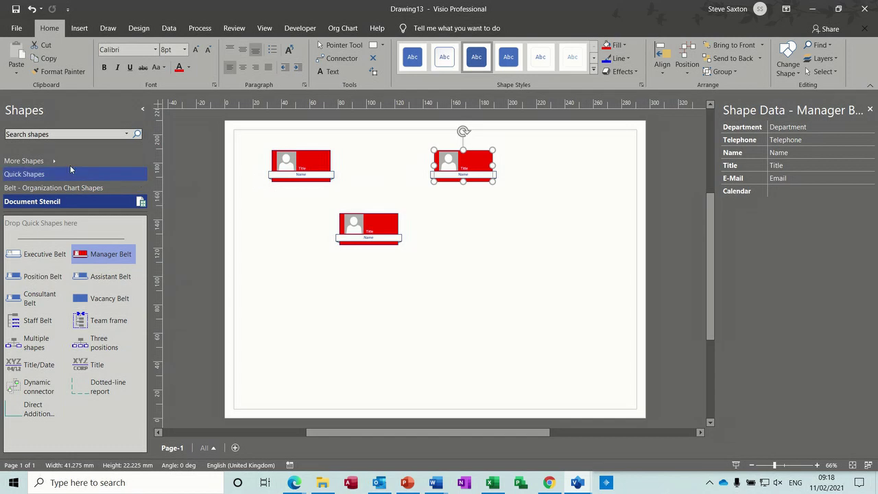
drag(463, 161, 433, 162)
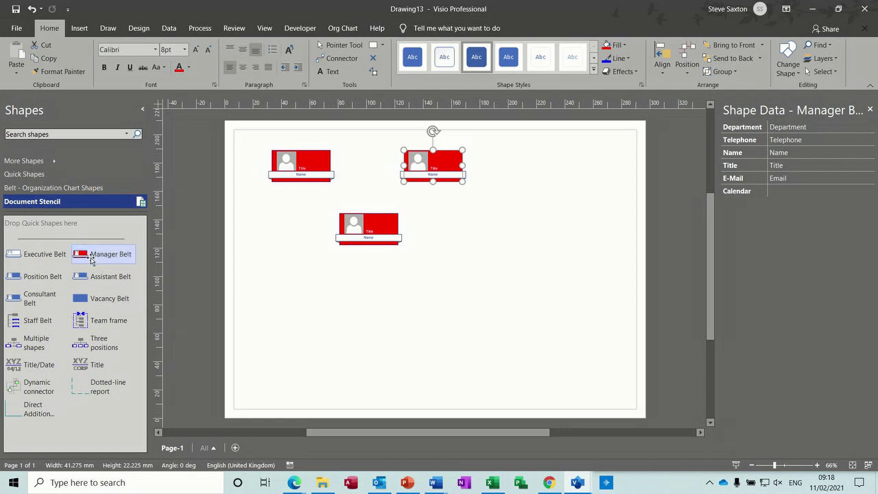
click(91, 259)
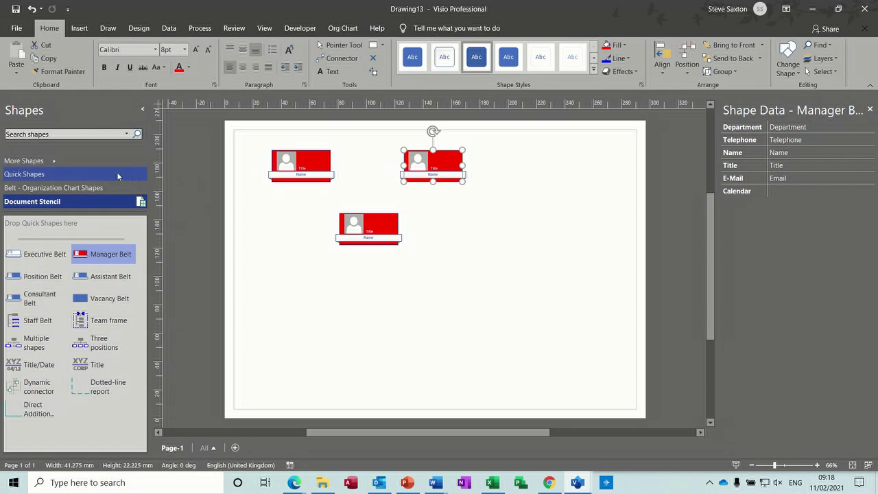
click(68, 164)
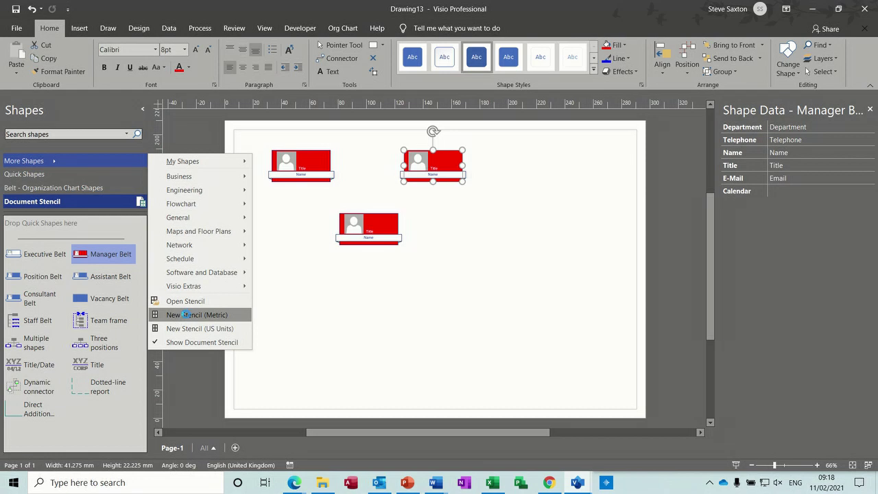
- Create a new metric stencil and add the lower belt shape to it as a master named test
click(185, 314)
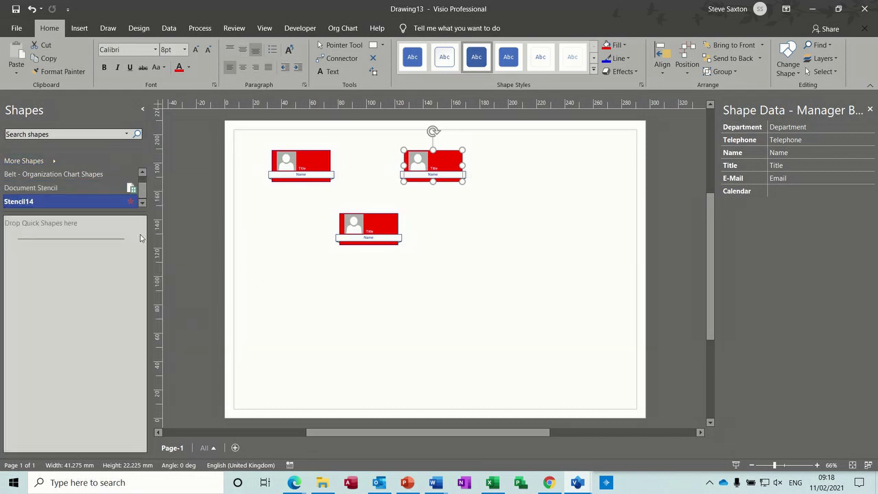
click(358, 228)
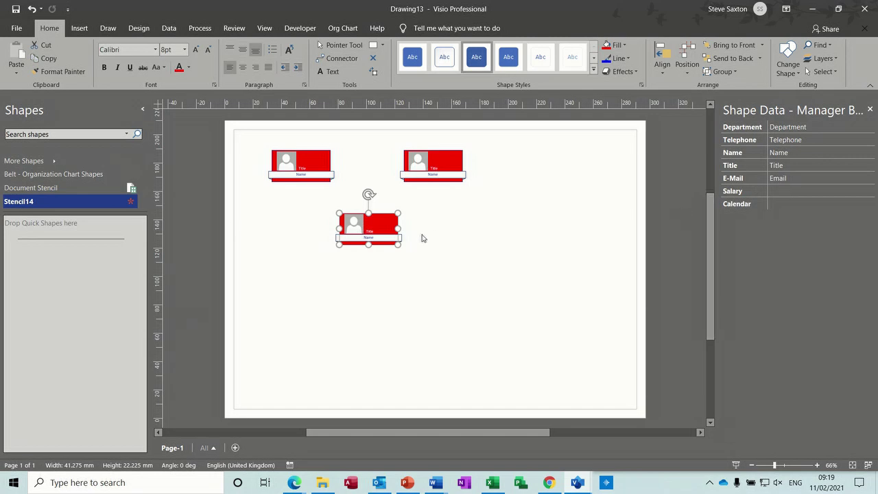
drag(379, 227, 51, 259)
click(41, 253)
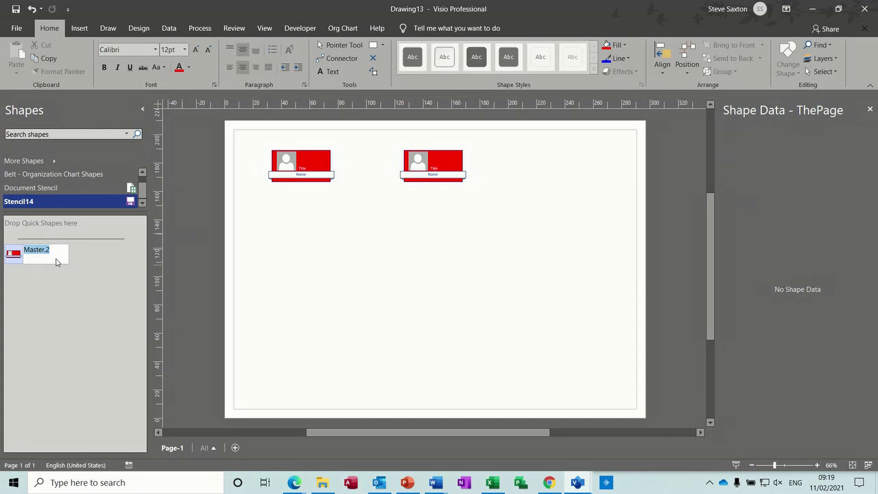
text(te)
key(Return)
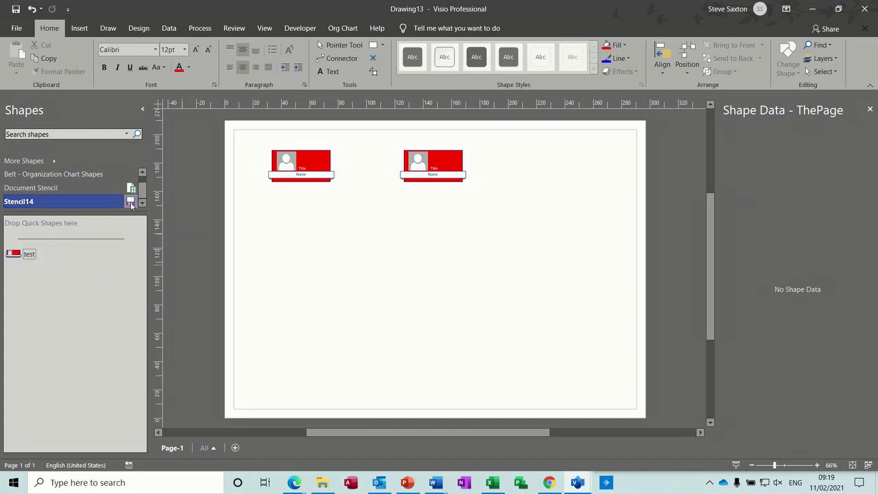
- Save the new stencil as 'shapes'
click(131, 204)
text(sg)
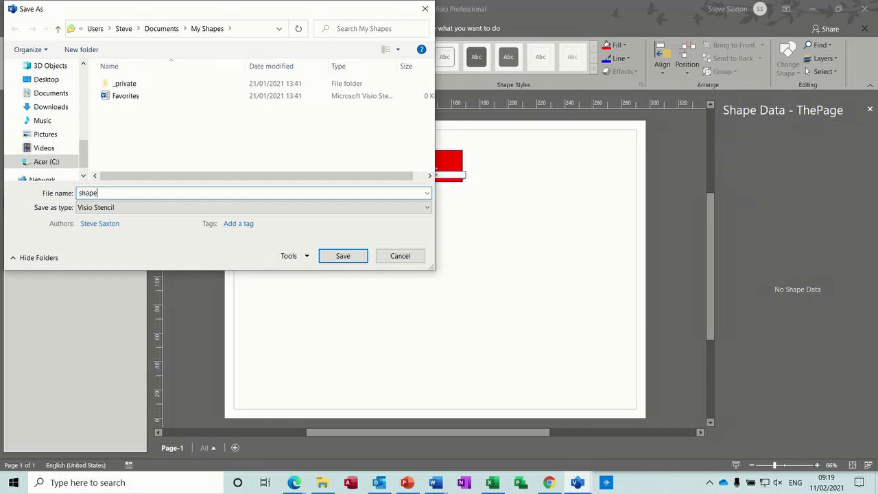
click(343, 260)
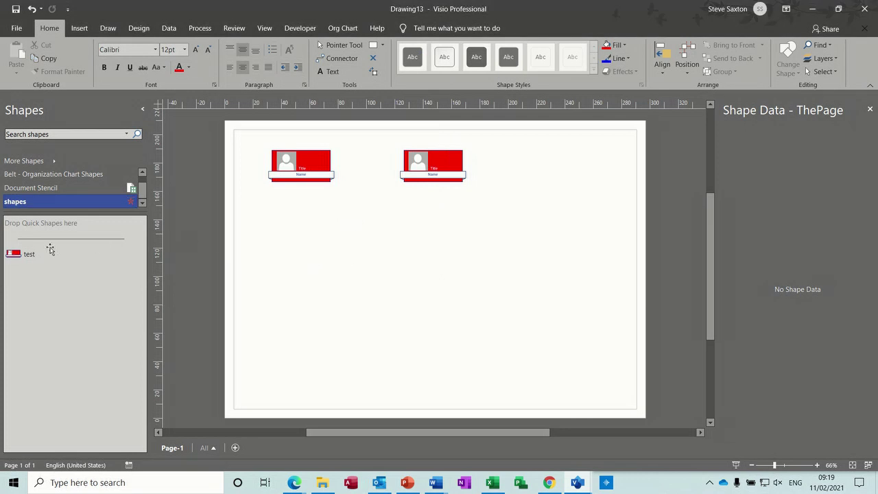
- Place three test shapes on the page: mid-page, to the right, and lower down
drag(35, 254, 371, 226)
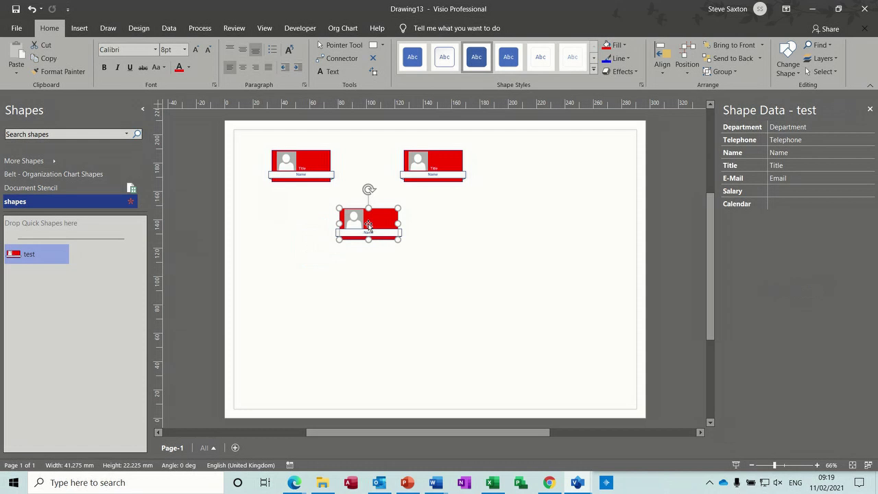
drag(61, 254, 509, 242)
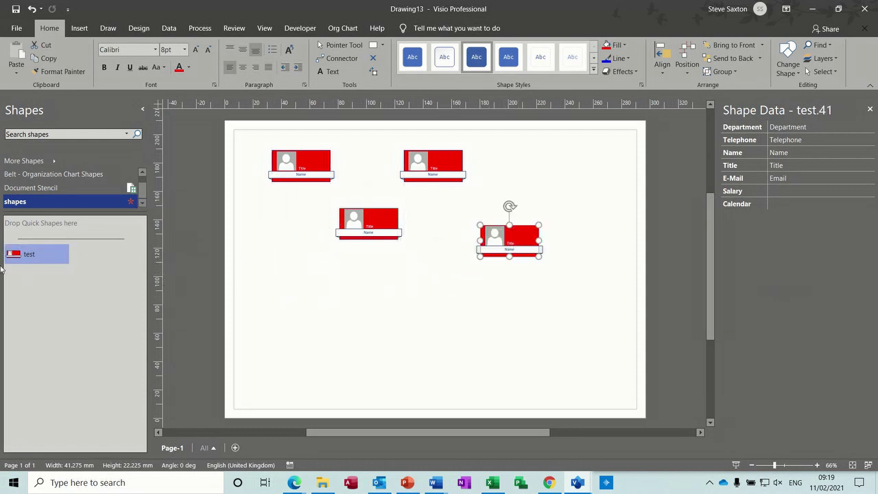
drag(28, 254, 378, 281)
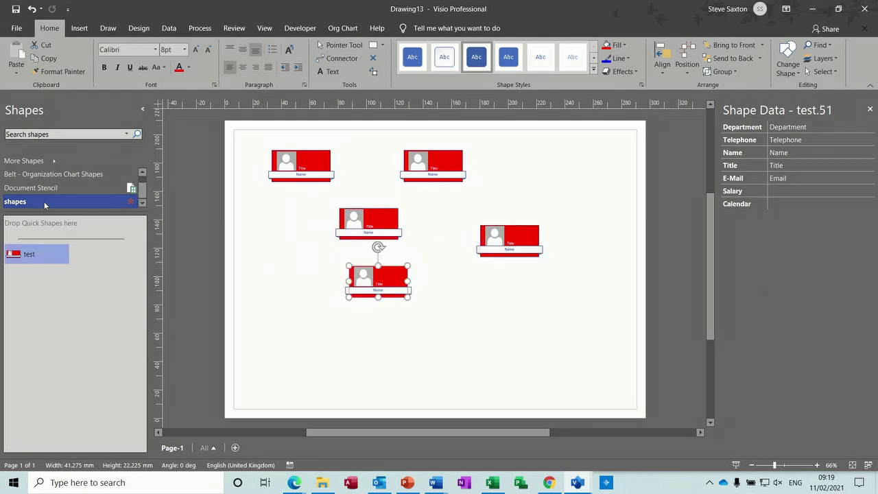
- Show the Belt - Organization Chart Shapes stencil and switch to the Drawing7 window
click(59, 190)
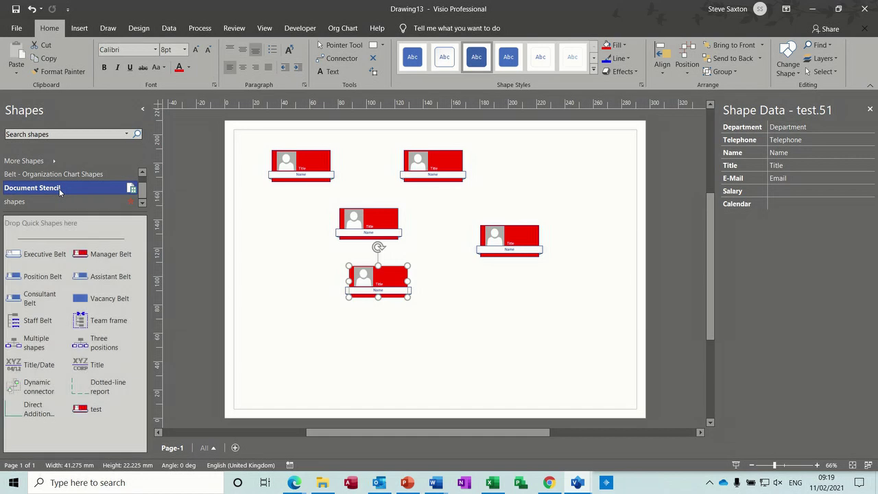
click(55, 160)
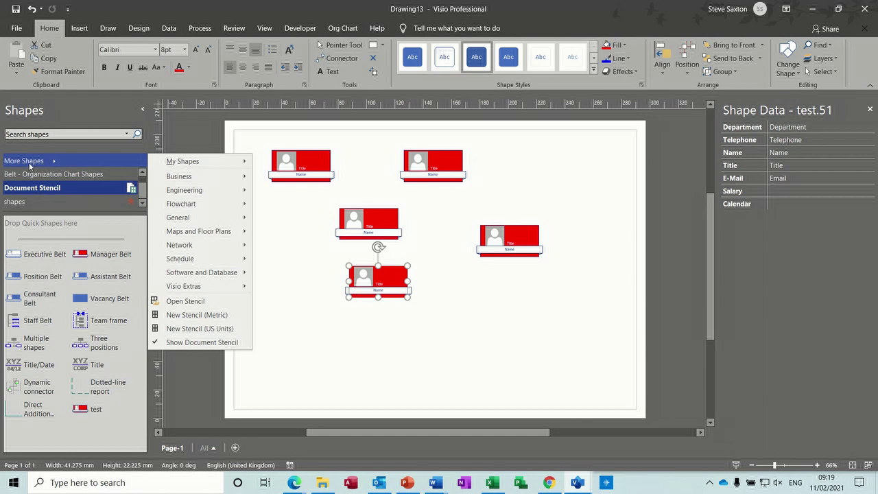
click(24, 161)
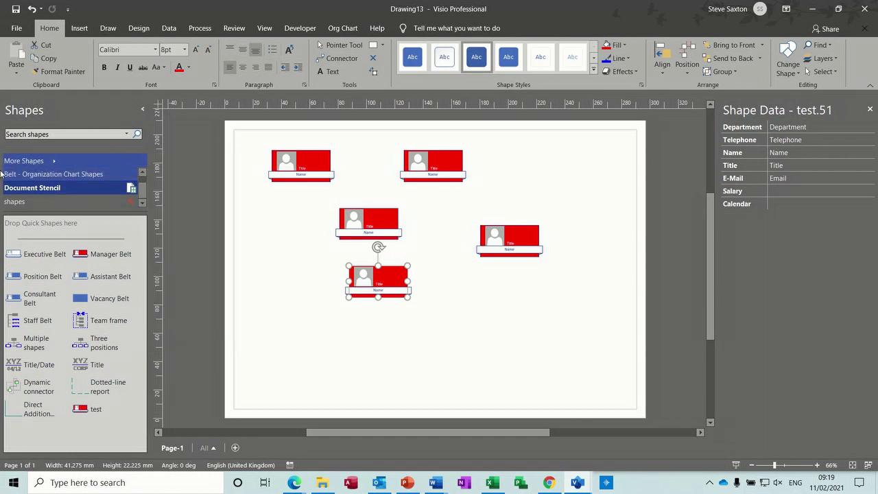
click(86, 175)
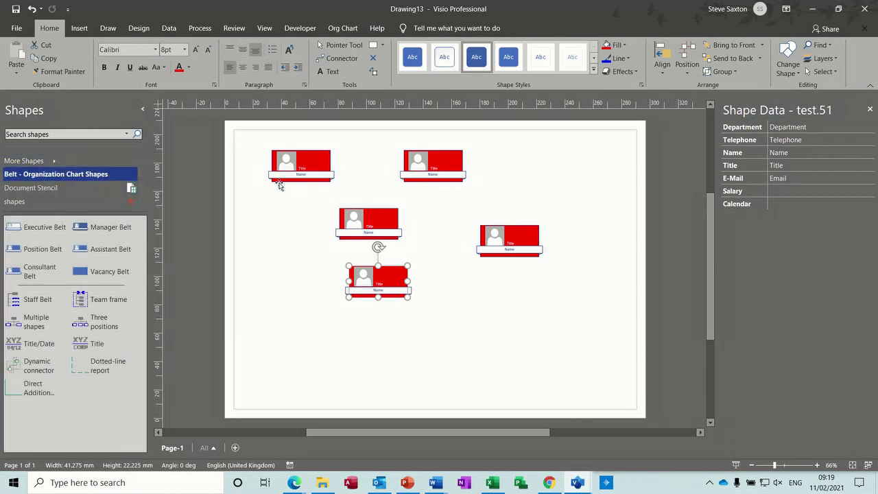
mouse_move(577, 482)
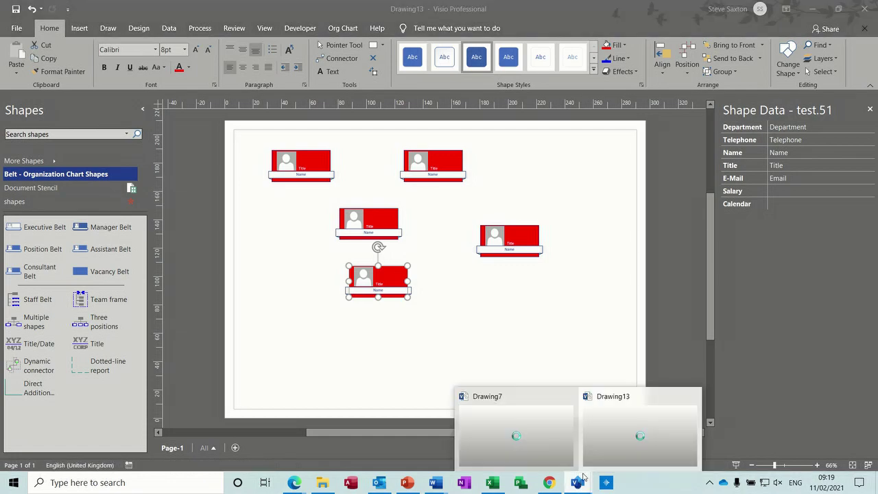
click(536, 428)
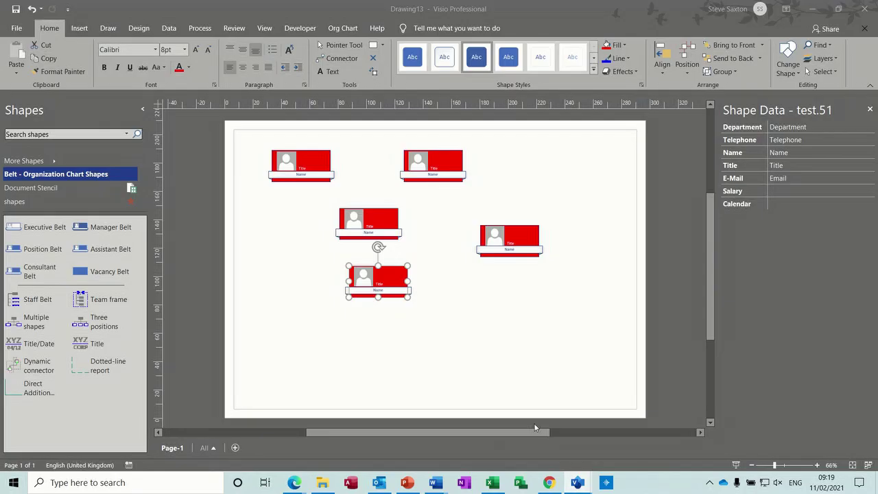
- Add two Manager Shapetacular shapes to Drawing7 and move the filled-in manager shape top-left
drag(112, 218, 337, 231)
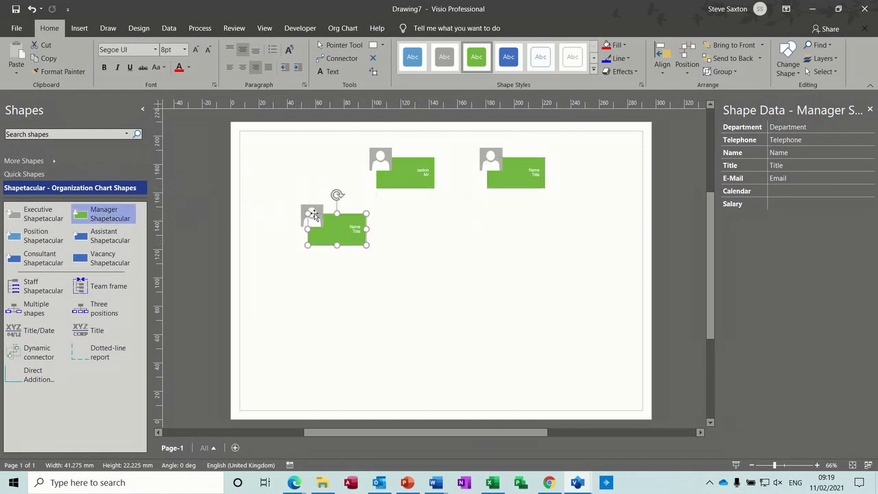
drag(117, 217, 497, 237)
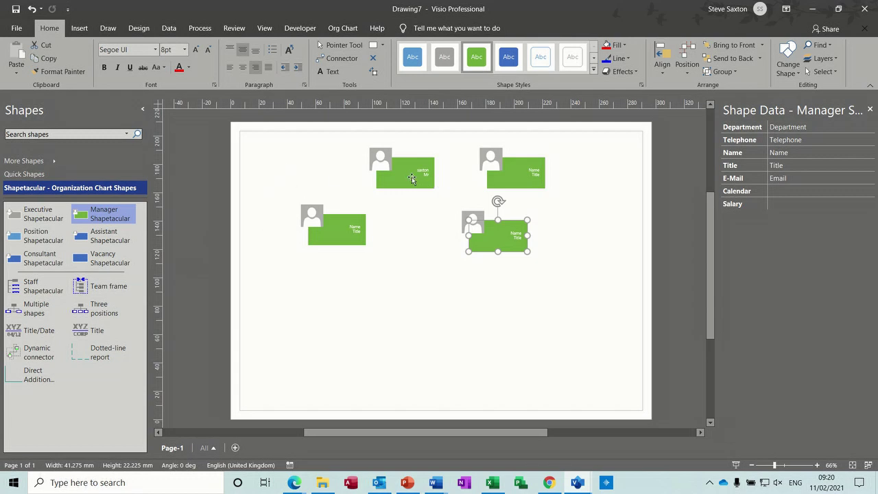
drag(407, 178, 295, 164)
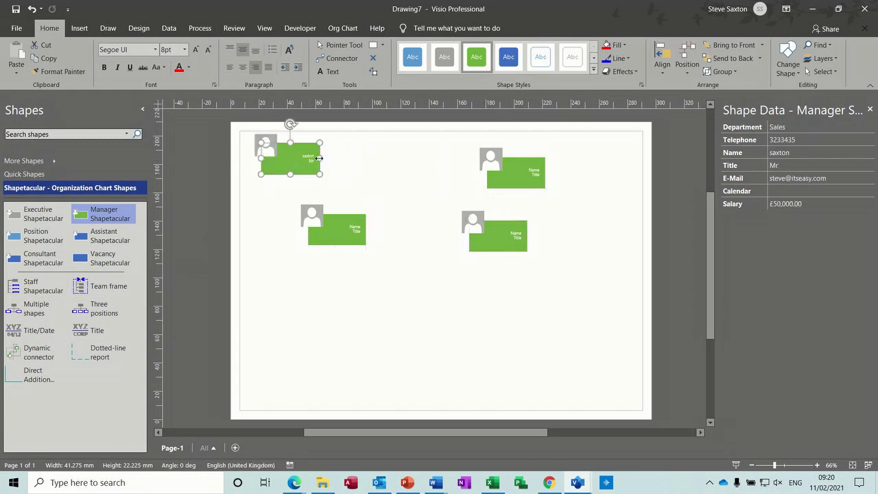